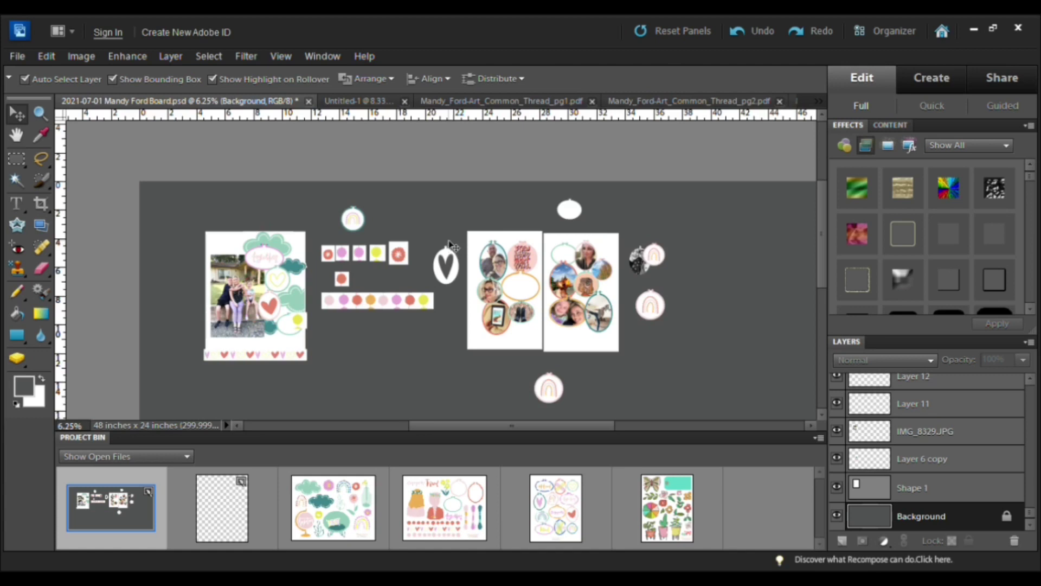
Step: Examine the empty orange hoop in the board's page layout, the page 4 hoop sheet and the blank Untitled-1 document
scroll(472, 238, up, 2)
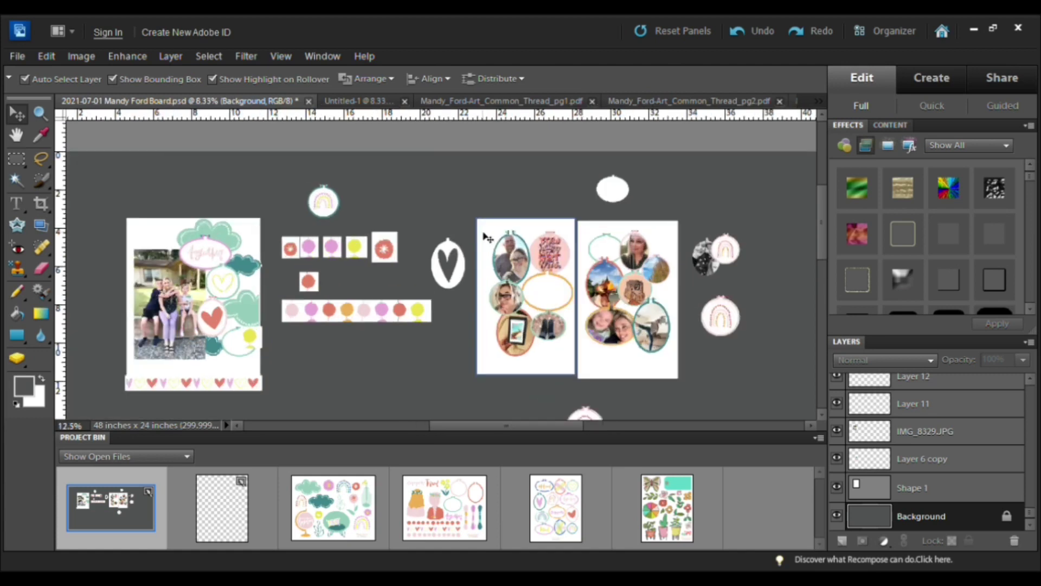
scroll(487, 237, up, 1)
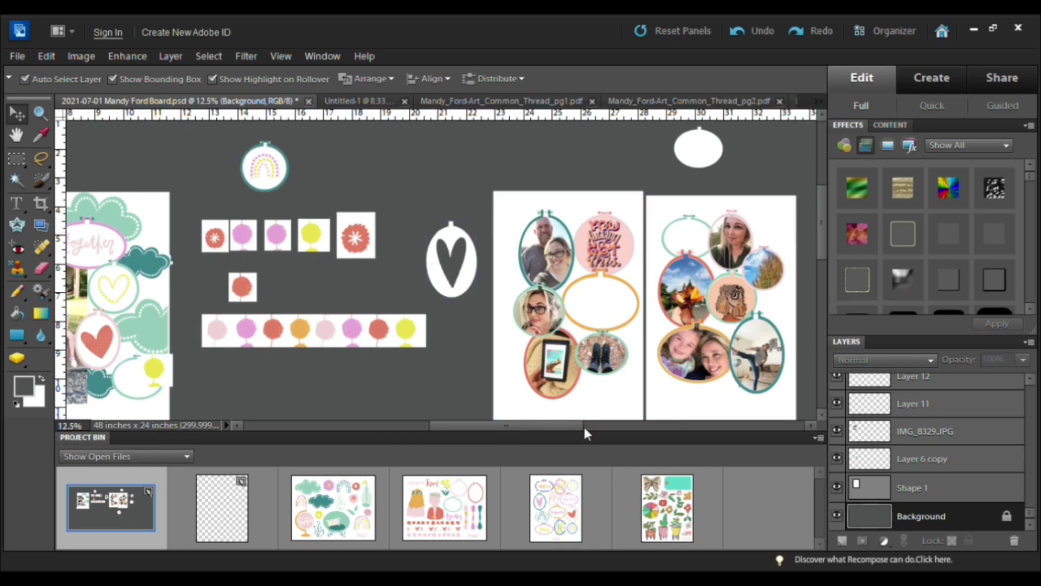
drag(584, 424, 616, 415)
scroll(618, 417, down, 1)
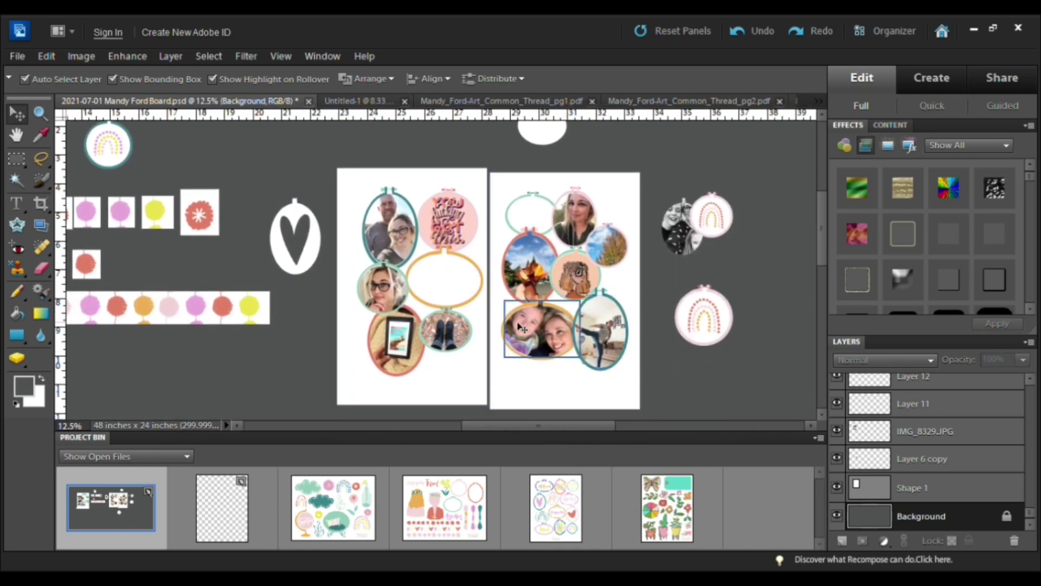
click(445, 286)
mouse_move(445, 286)
mouse_down()
mouse_move(437, 259)
mouse_move(619, 176)
mouse_move(708, 158)
mouse_move(538, 208)
mouse_move(445, 278)
mouse_up()
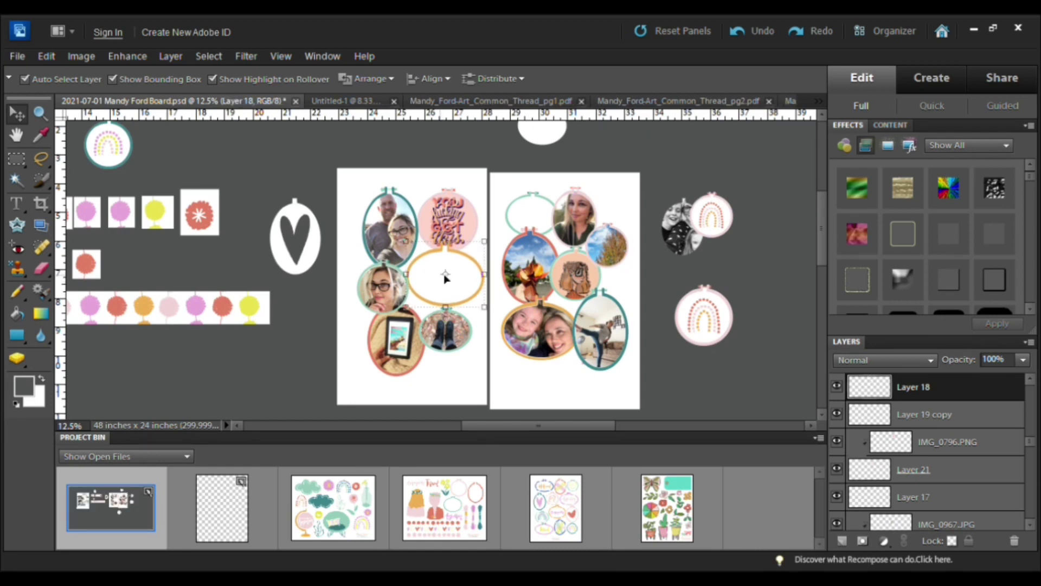
click(565, 515)
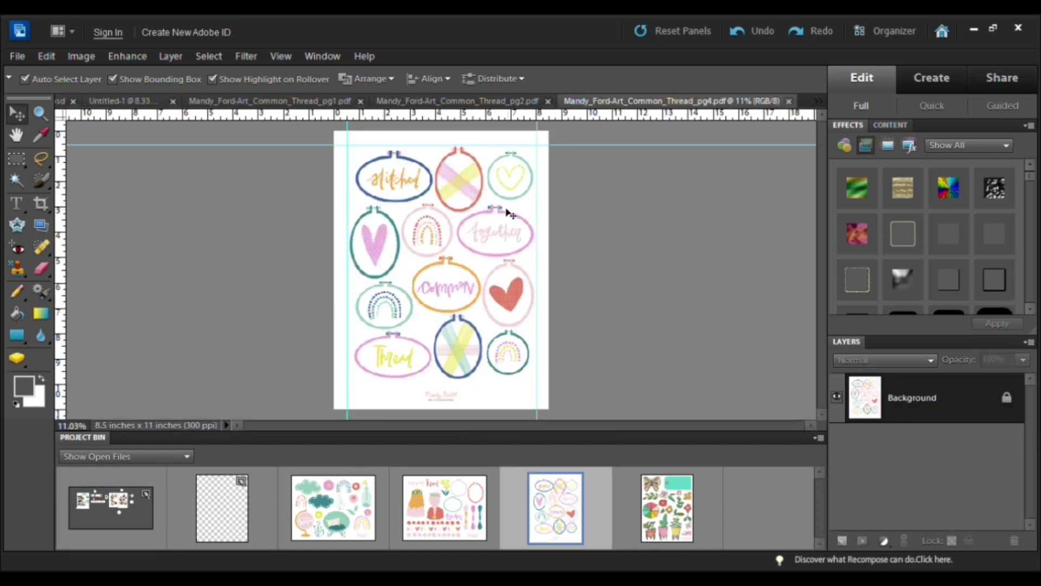
click(219, 520)
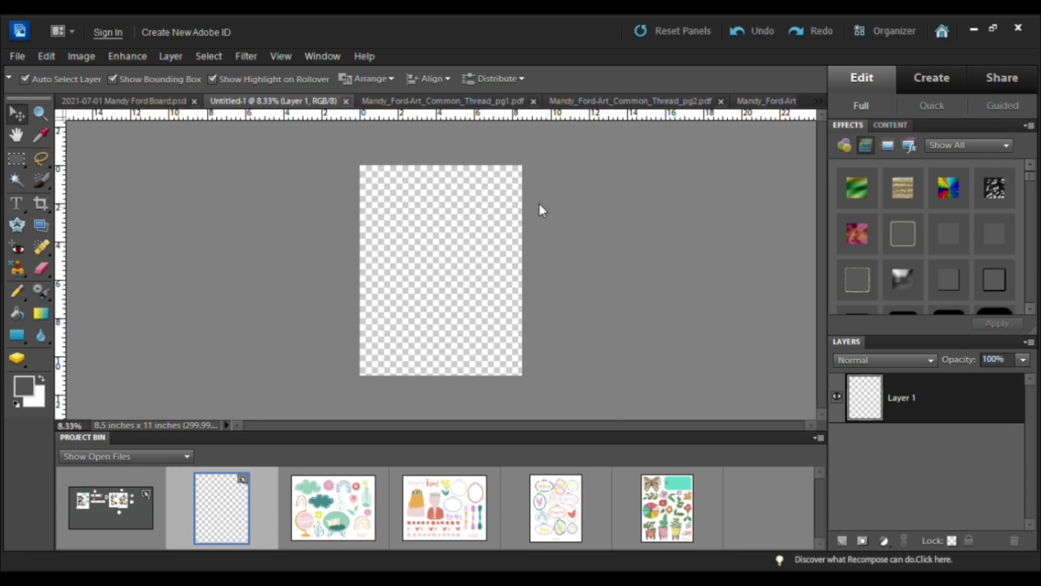
Step: On the page 4 hoop sheet, select the orange outline of the "Common" hoop with the Magic Wand tool
click(562, 499)
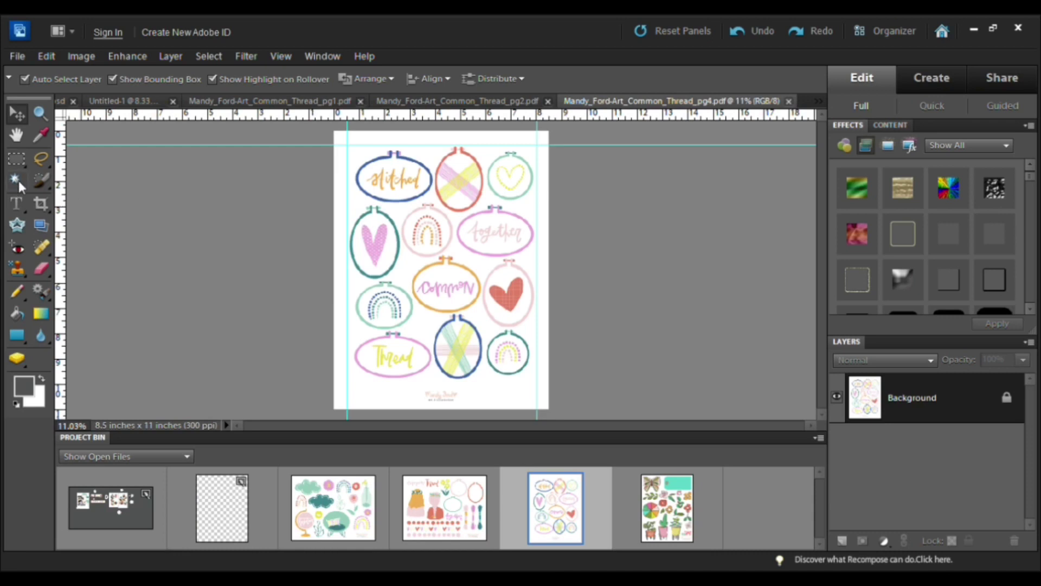
click(16, 180)
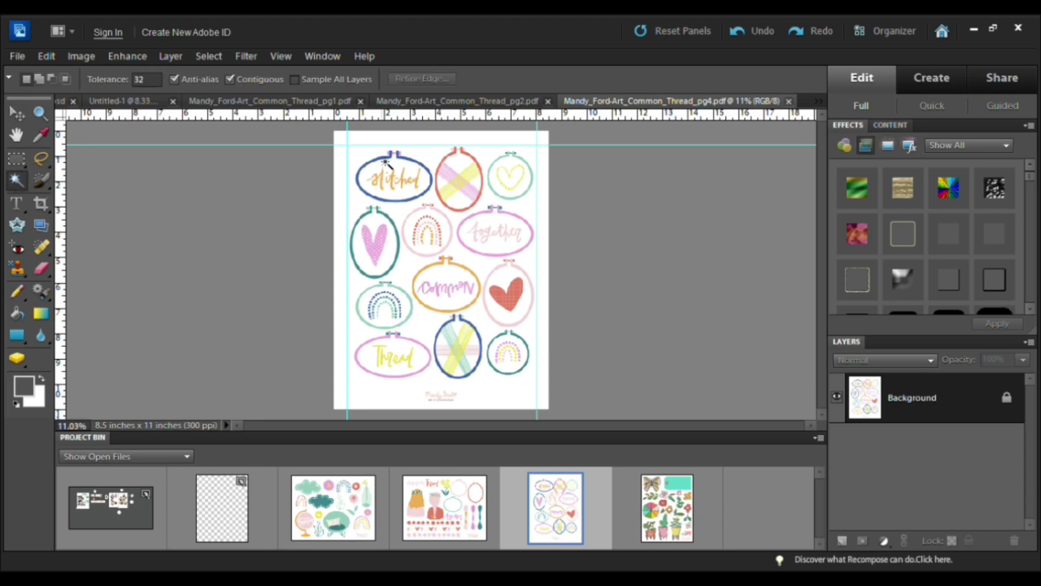
key(ctrl+equal)
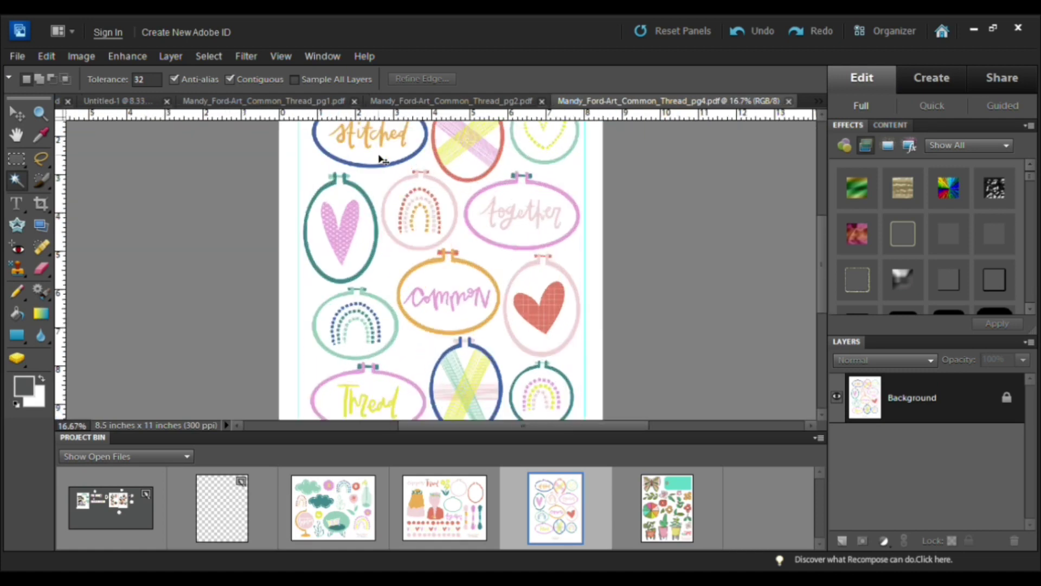
key(ctrl+equal)
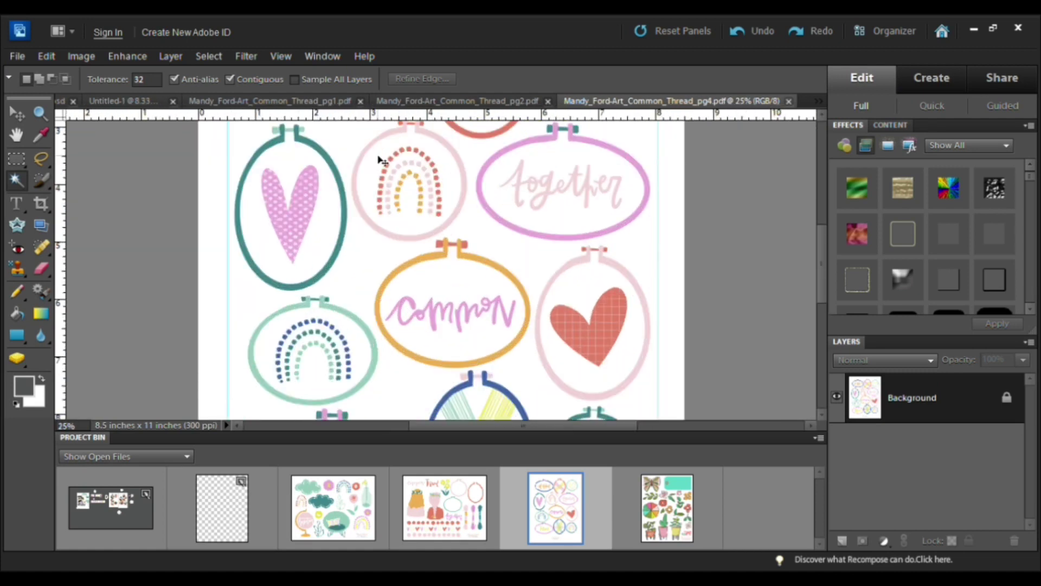
key(ctrl+equal)
key(ctrl+equal)
scroll(454, 247, down, 2)
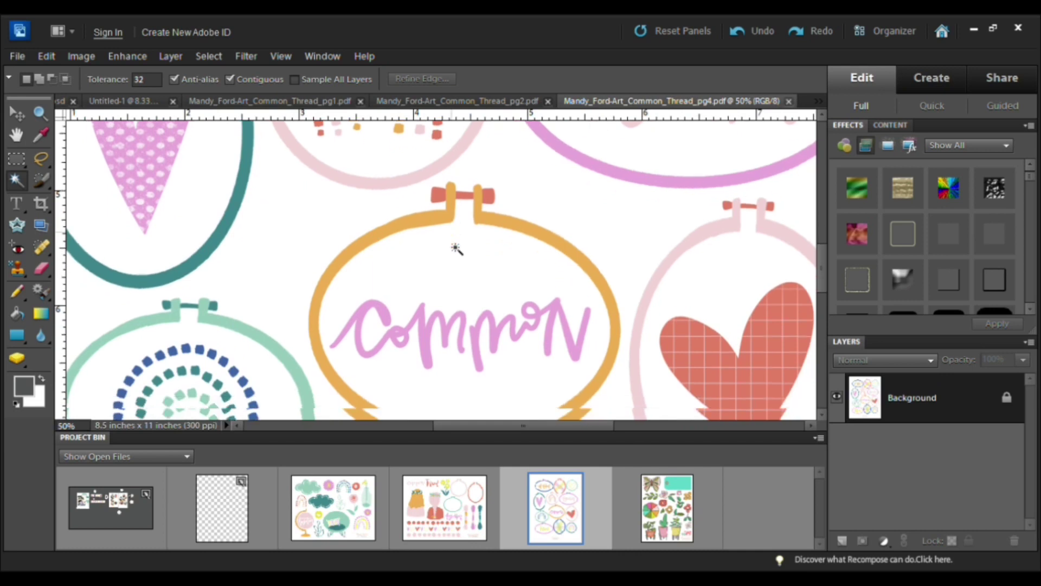
click(432, 200)
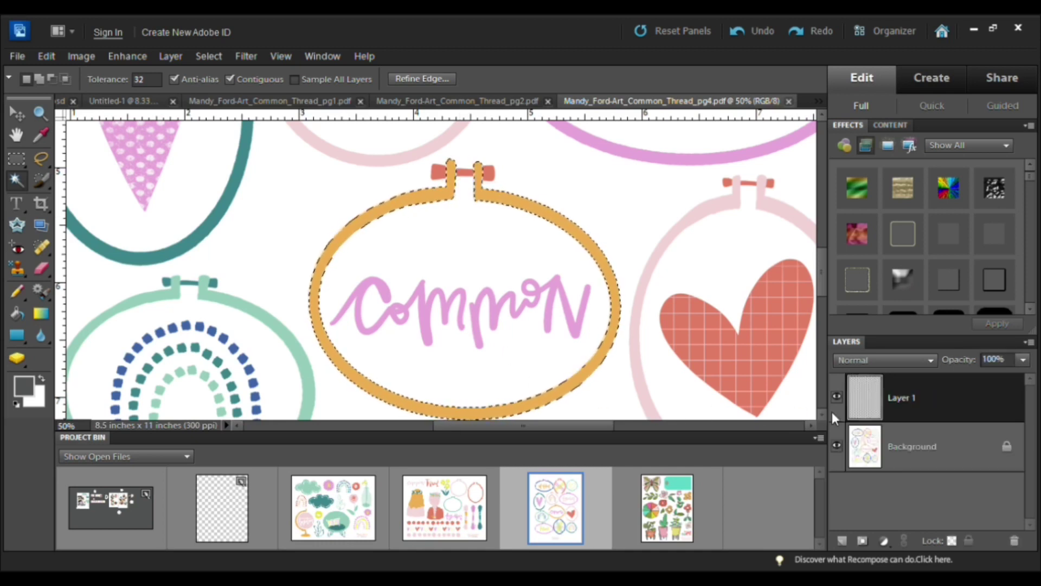
Step: Preview the copied orange hoop outline on its own by hiding the Background layer, and undo the copy
click(843, 447)
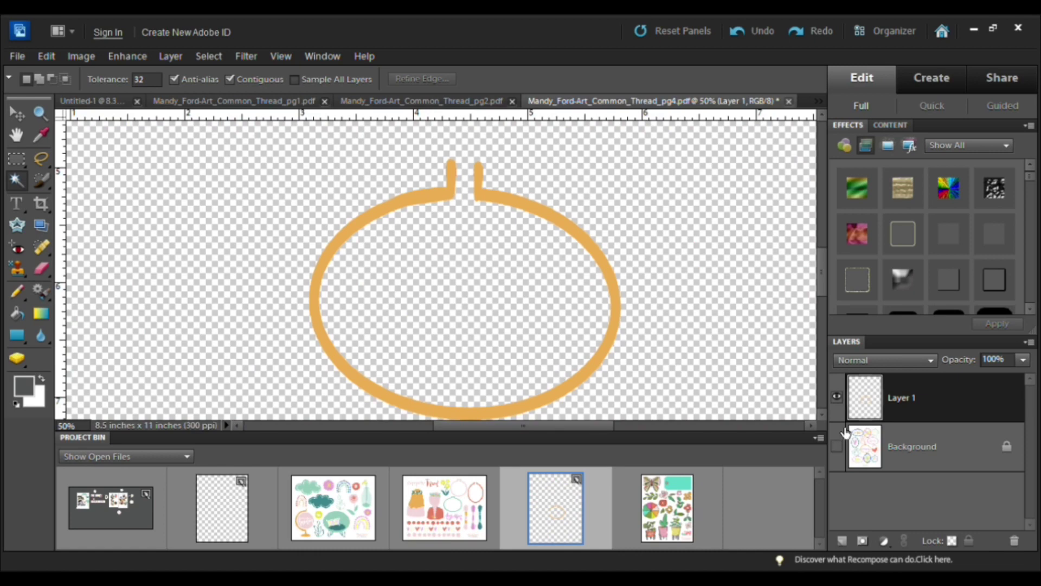
click(837, 447)
key(ctrl+z)
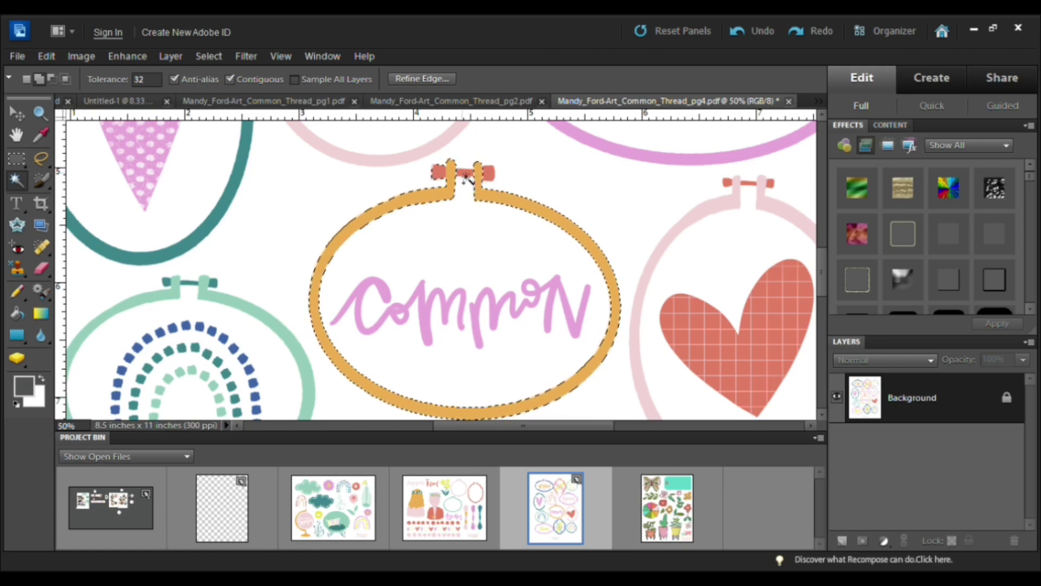
Step: Add the "Common" hoop's screw, white interior and lettering to the selection, copy it to a new layer and hide the Background
shift+click(490, 174)
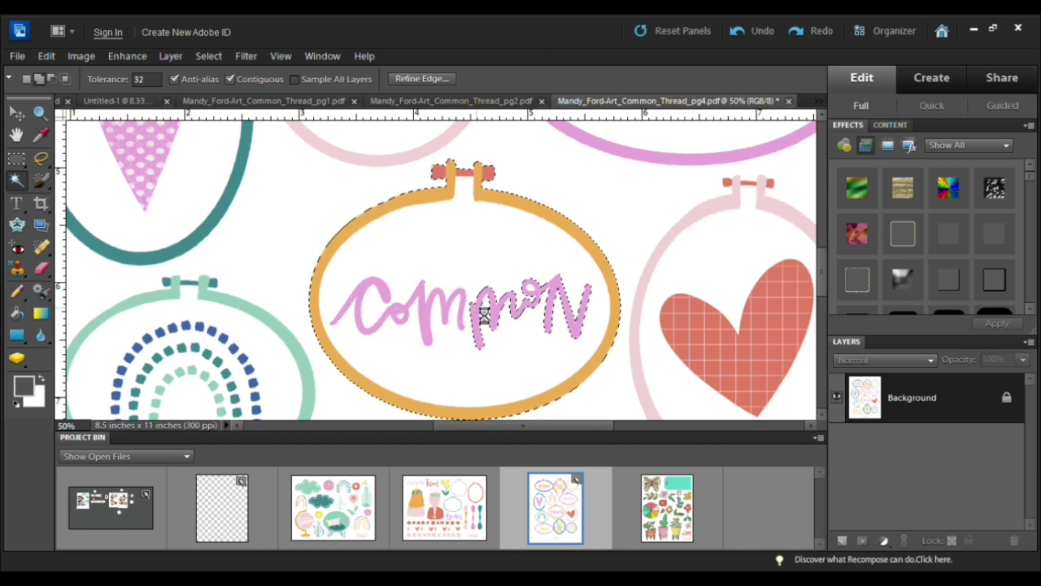
shift+click(535, 297)
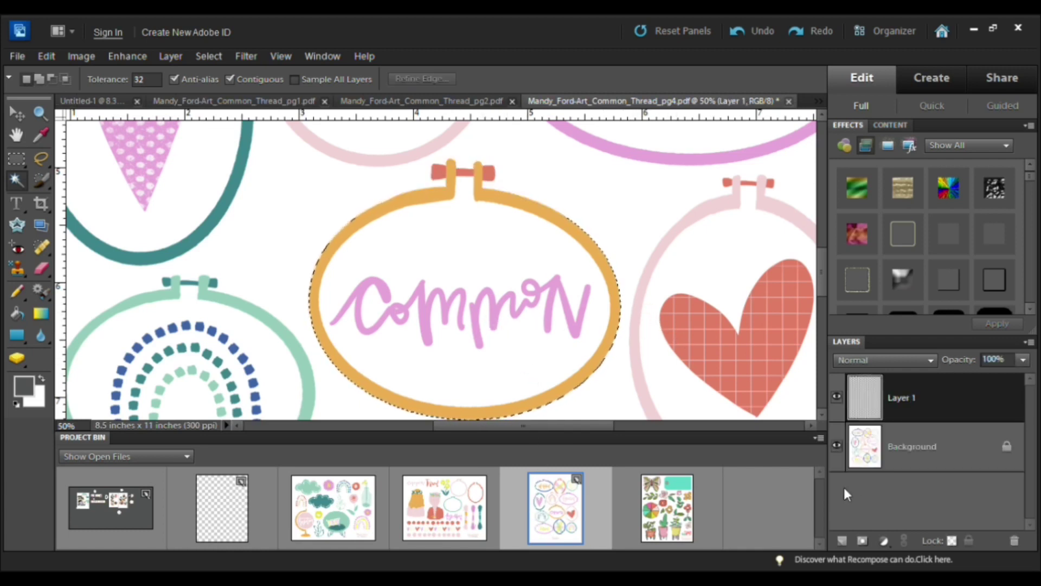
click(839, 444)
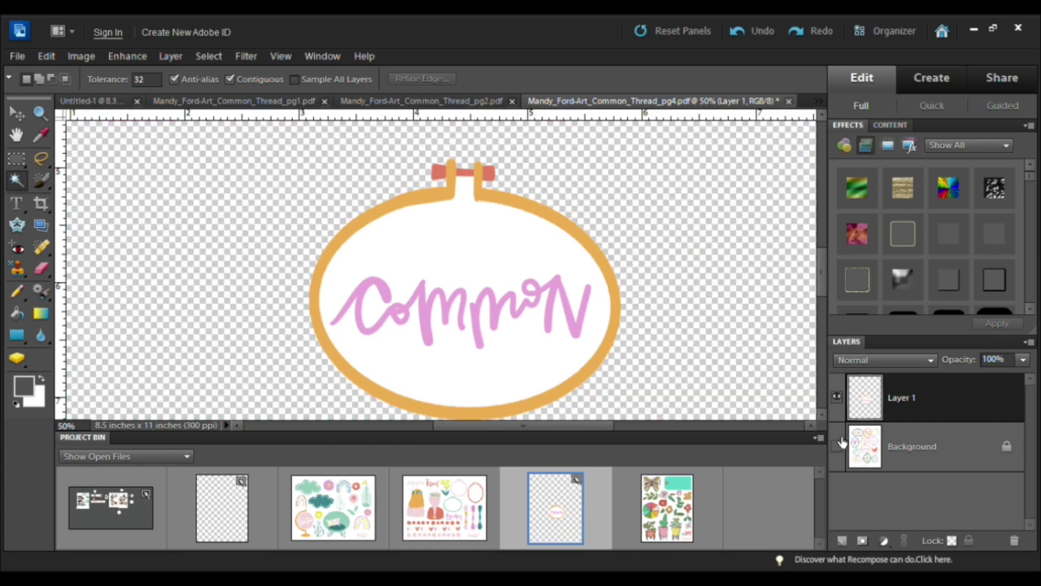
Step: Copy the cut-out "Common" hoop into Untitled-1 and from there onto the board, above the black-and-white photo beside the pages
key(v)
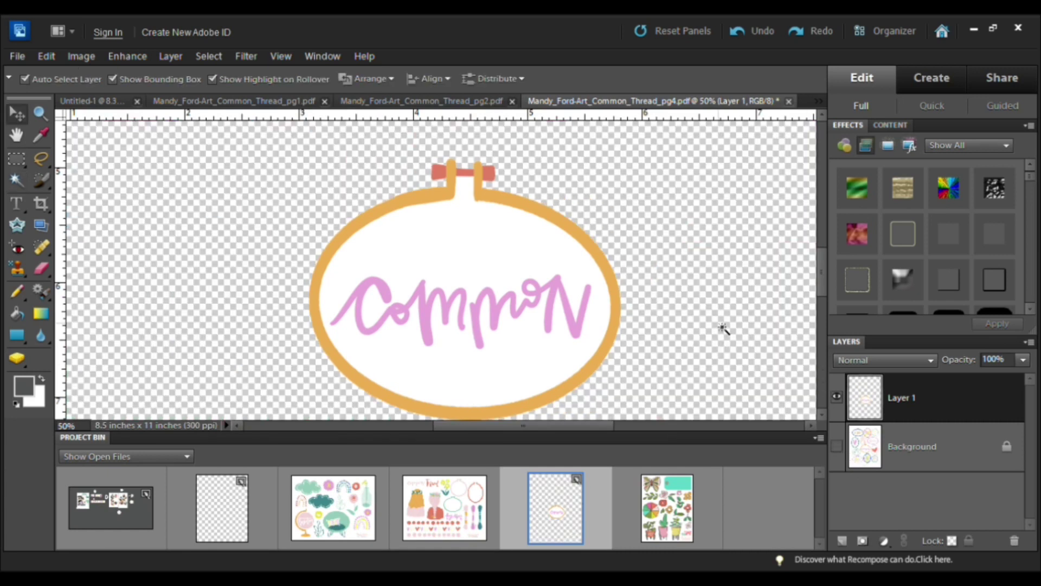
drag(497, 281, 488, 255)
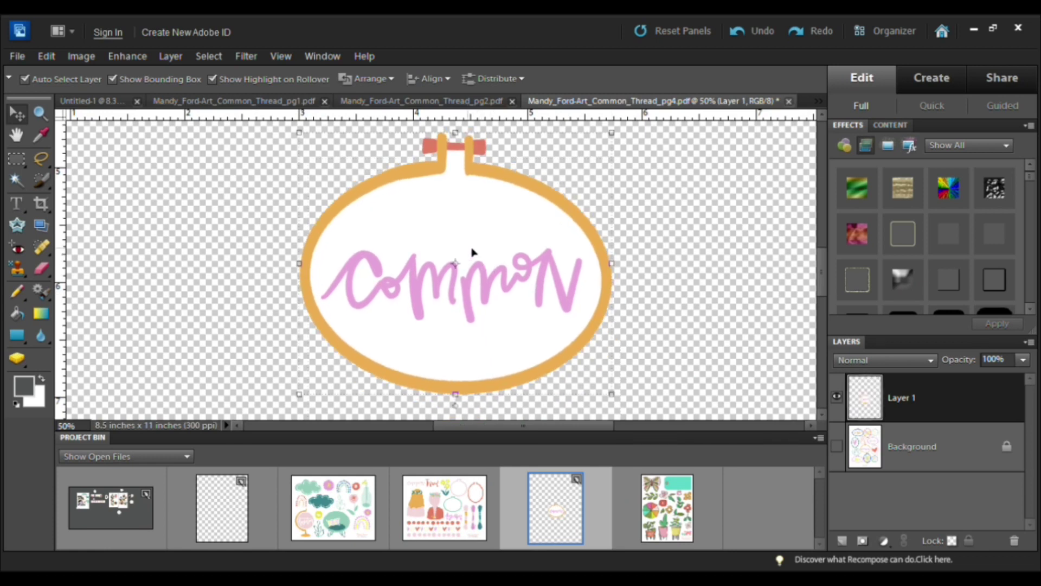
drag(471, 251, 217, 513)
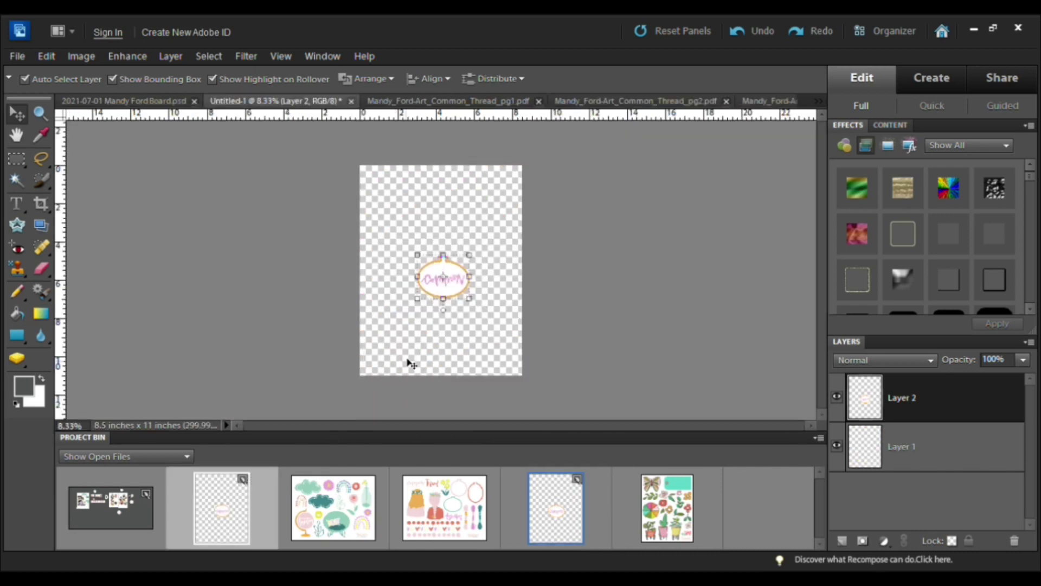
drag(442, 282, 93, 508)
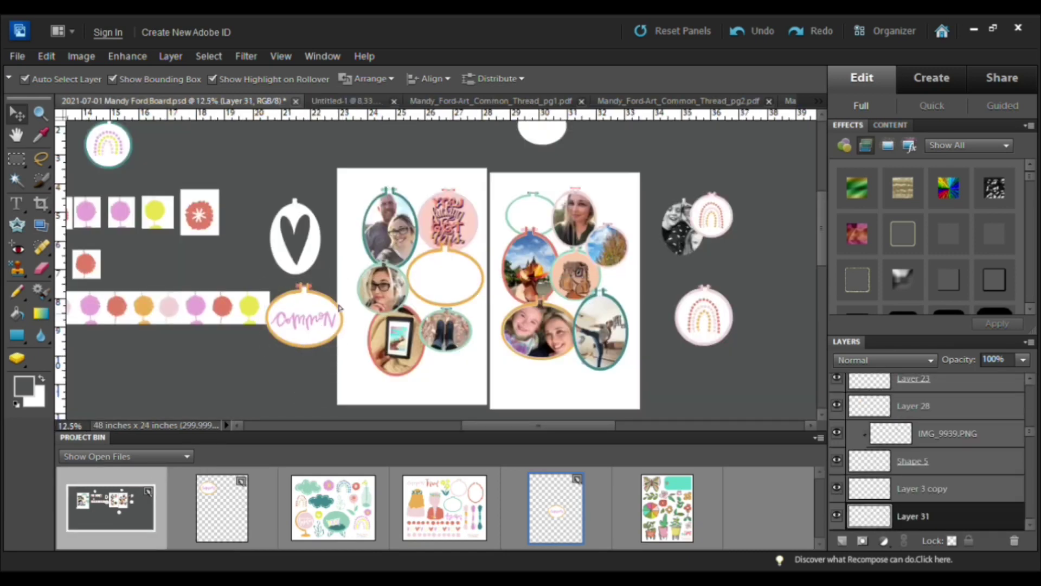
drag(315, 319, 710, 155)
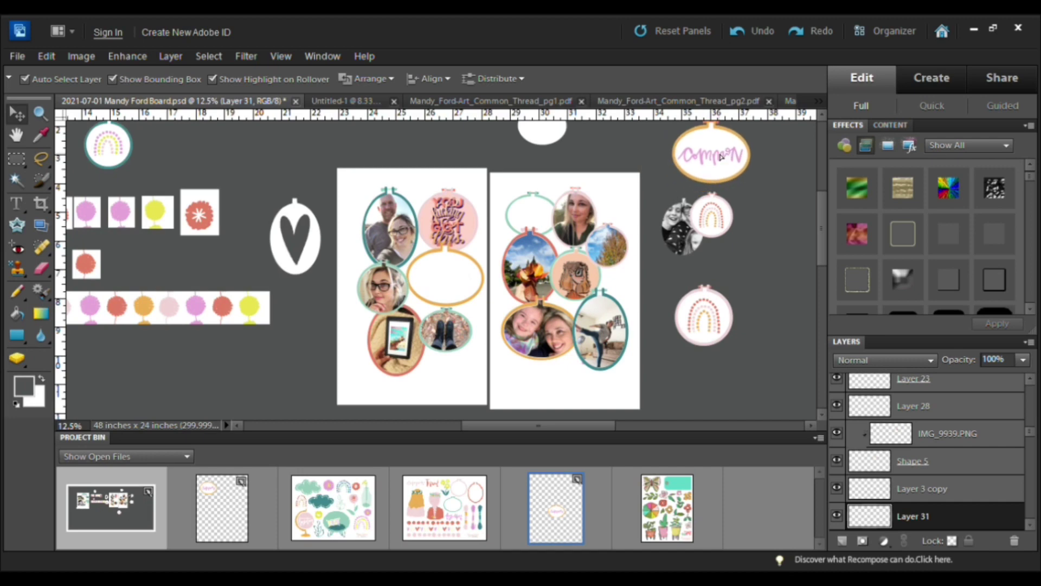
Step: On the page 4 sheet's Background layer, select the mint rainbow hoop's outline, screw and white interior with the Magic Wand
click(556, 508)
key(w)
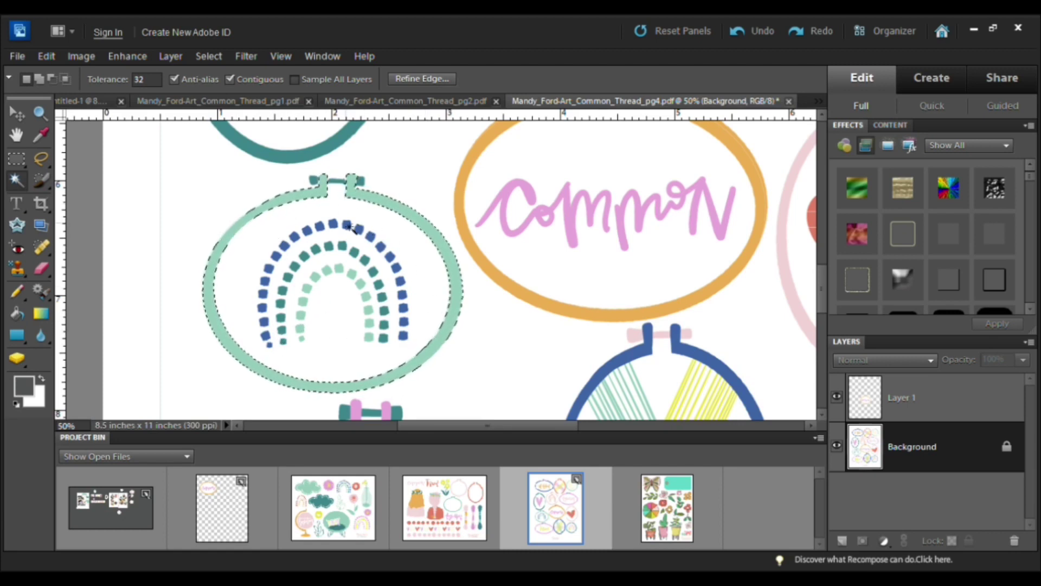
shift+click(270, 236)
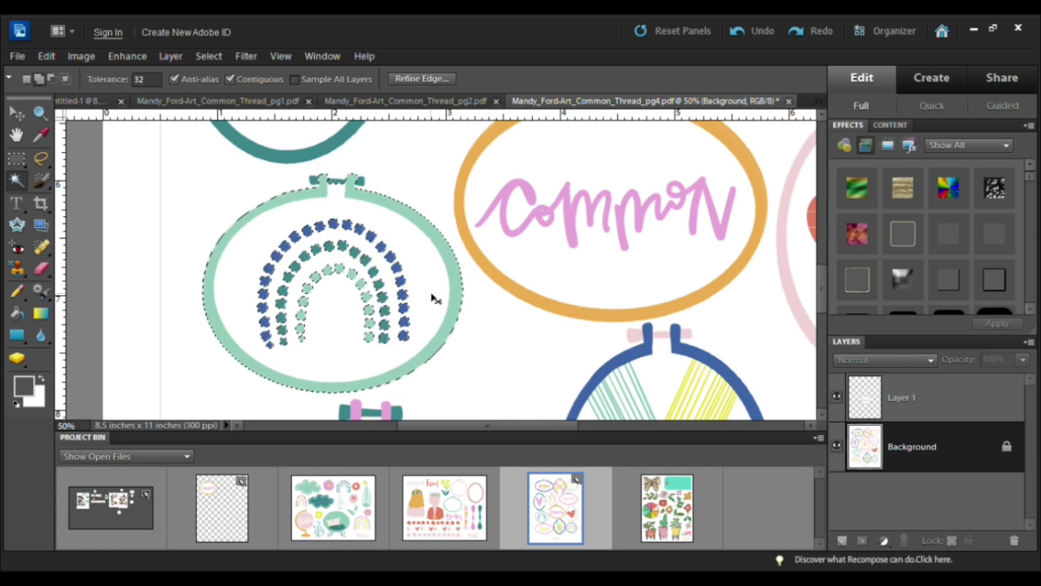
Step: Add the blue outer arch stitches of the mint hoop's rainbow to the Magic Wand selection, one stitch at a time
key(ctrl+equal)
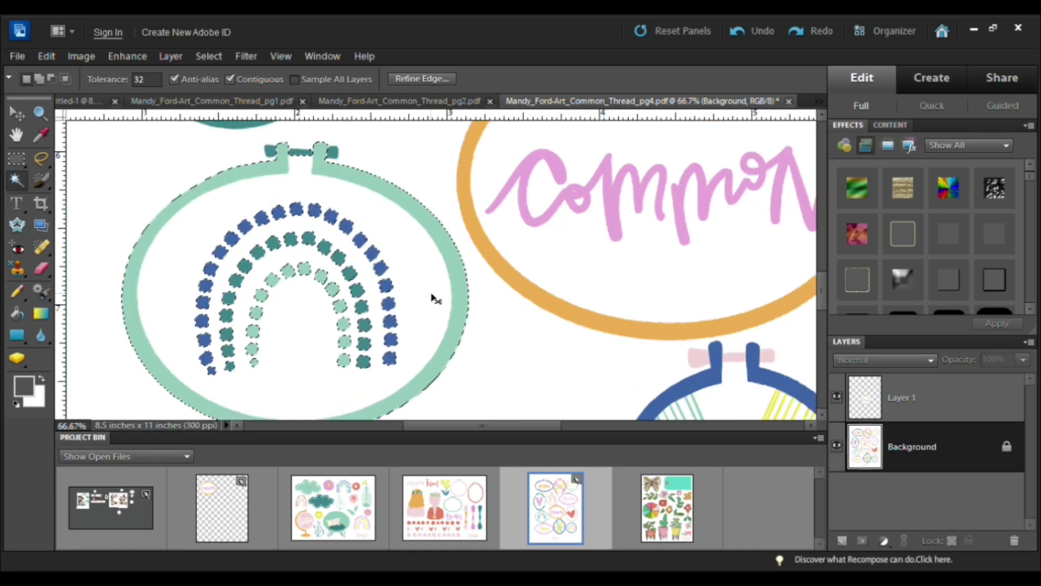
key(ctrl+equal)
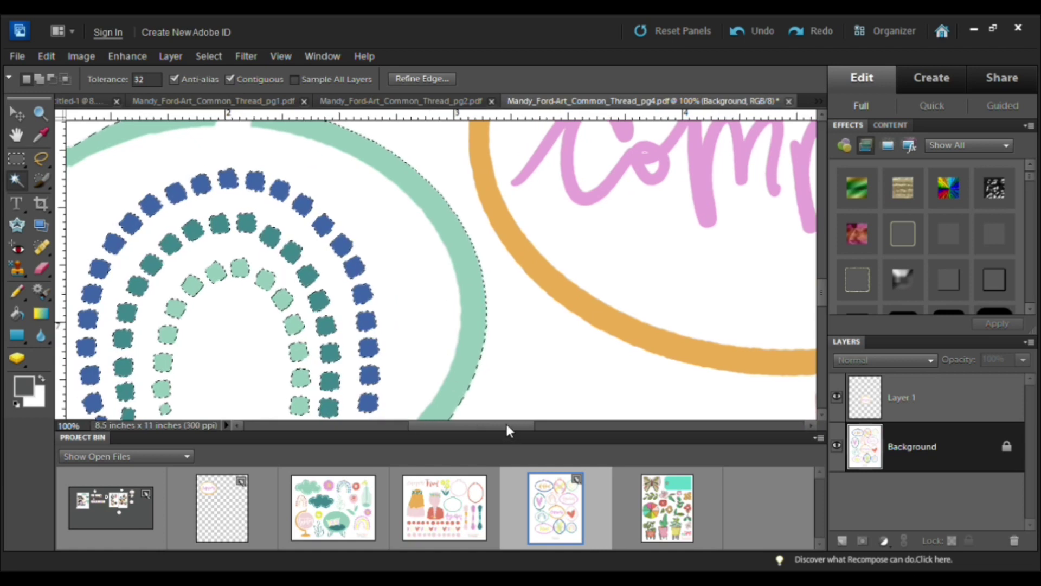
drag(506, 429, 473, 428)
scroll(456, 400, down, 2)
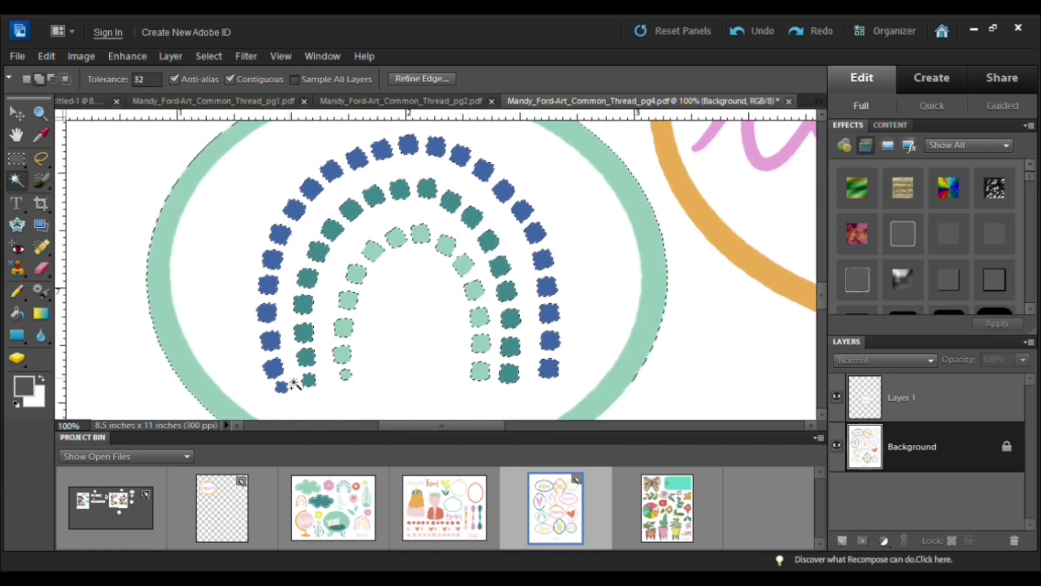
shift+click(273, 370)
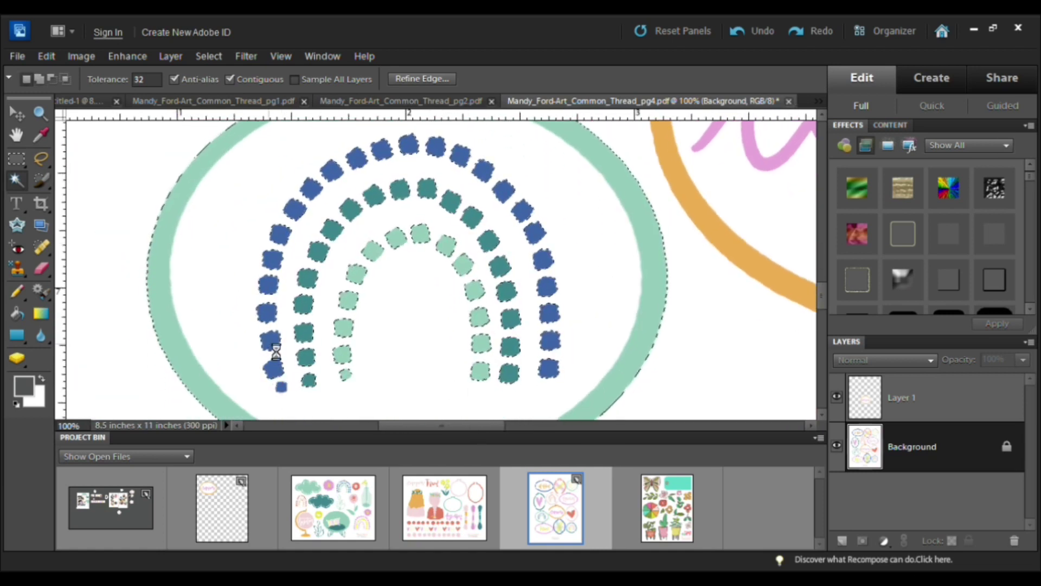
shift+click(270, 314)
shift+click(269, 284)
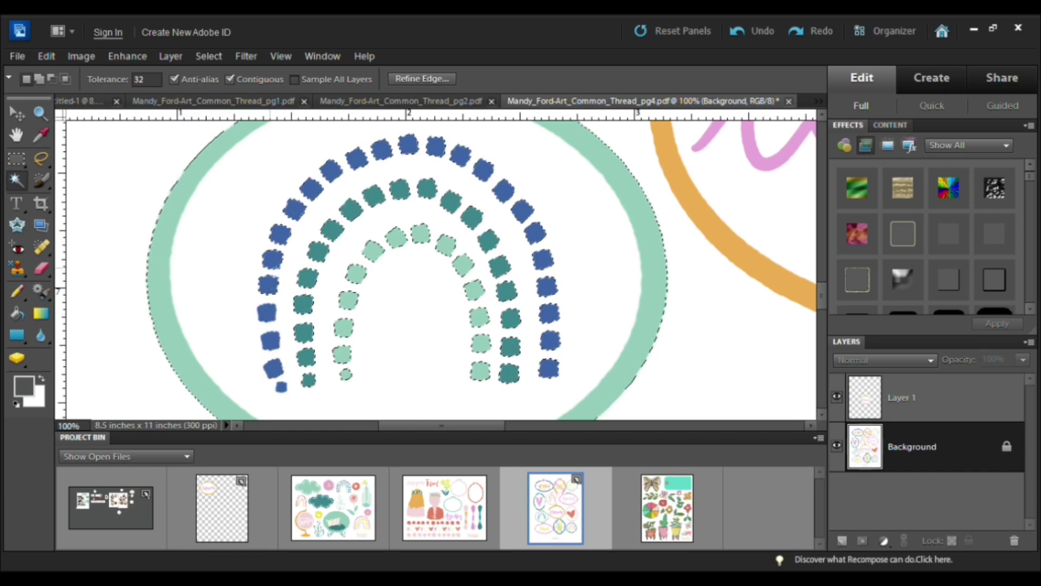
shift+click(272, 259)
shift+click(281, 235)
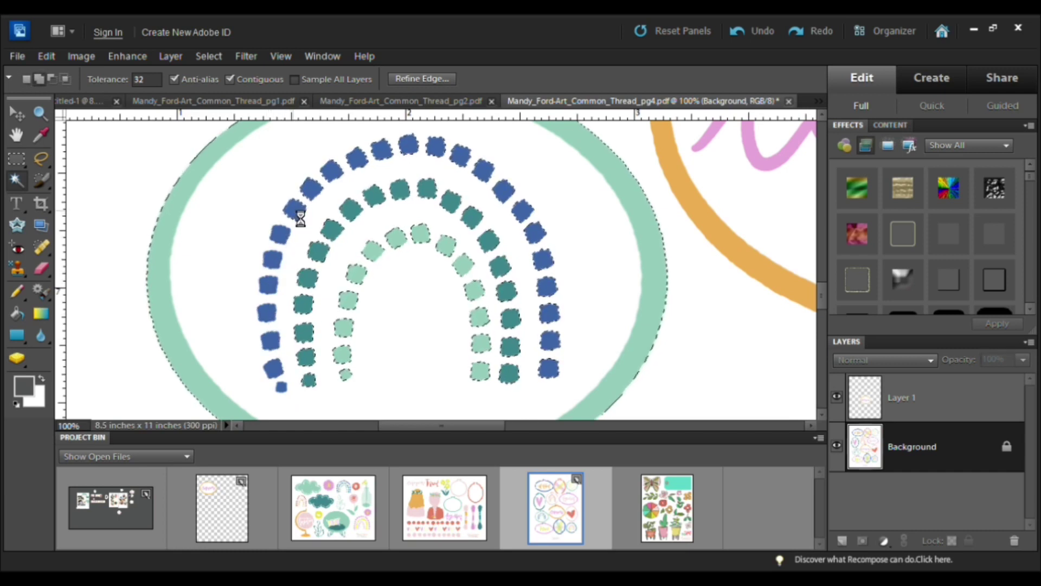
shift+click(311, 190)
shift+click(331, 170)
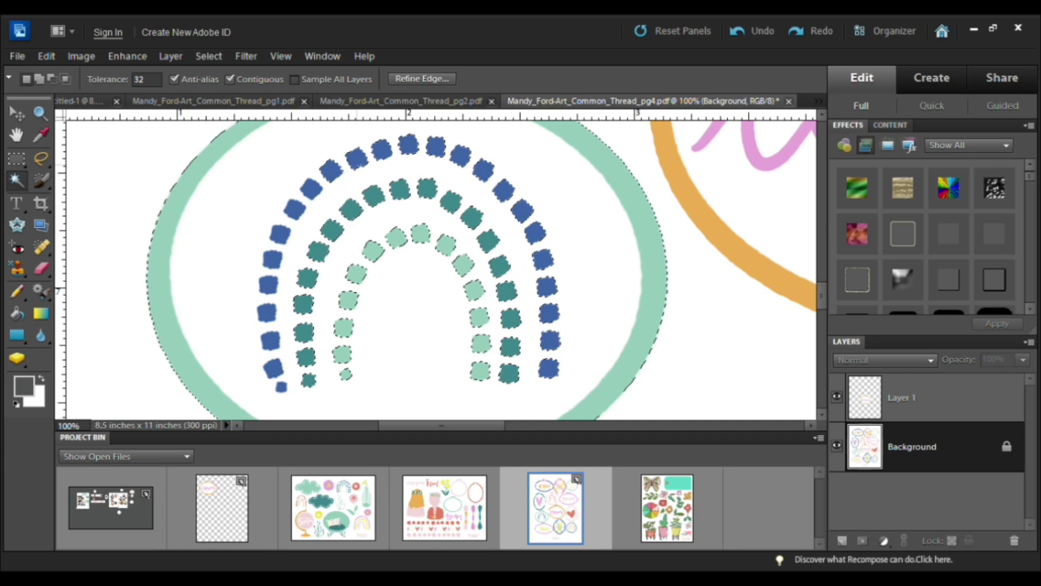
shift+click(356, 158)
shift+click(381, 149)
shift+click(412, 146)
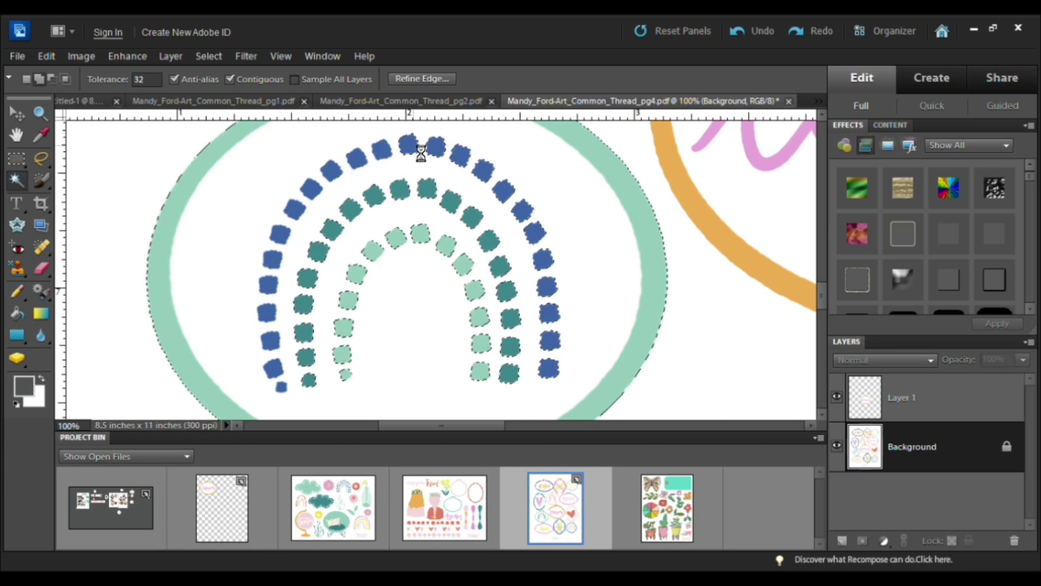
shift+click(436, 147)
shift+click(462, 158)
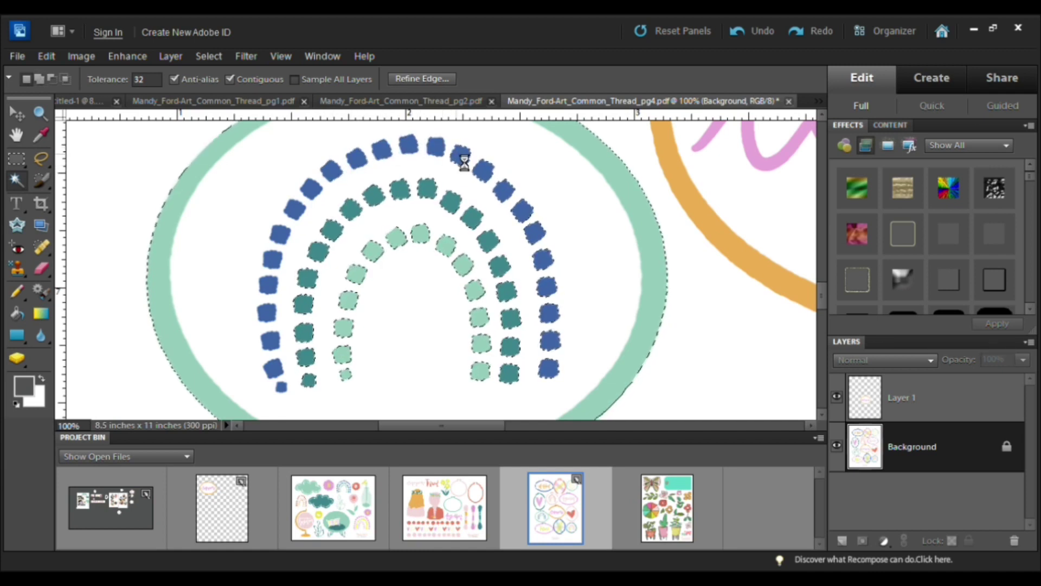
shift+click(483, 171)
shift+click(504, 191)
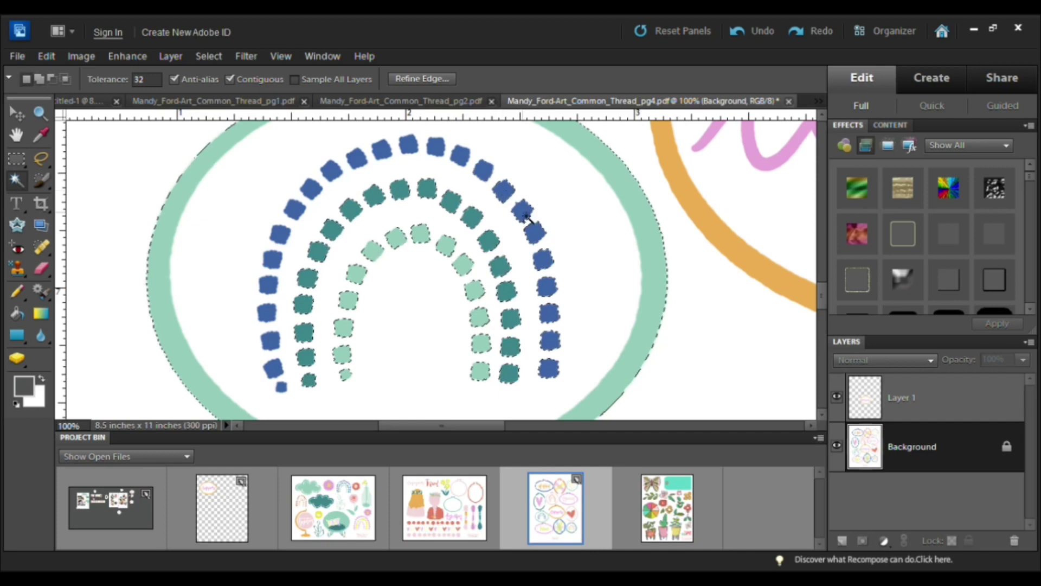
shift+click(524, 212)
shift+click(536, 233)
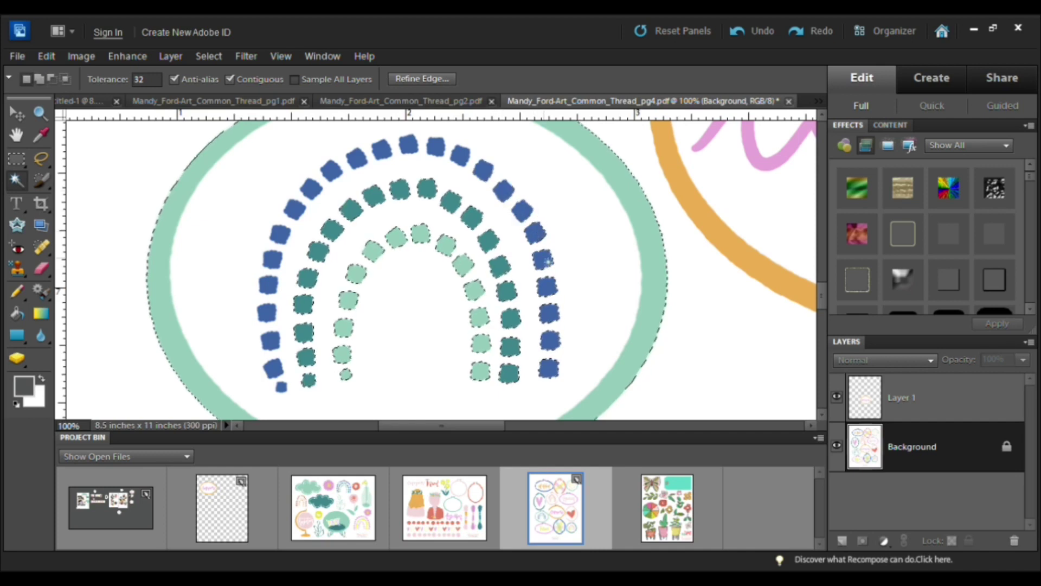
shift+click(543, 261)
shift+click(547, 288)
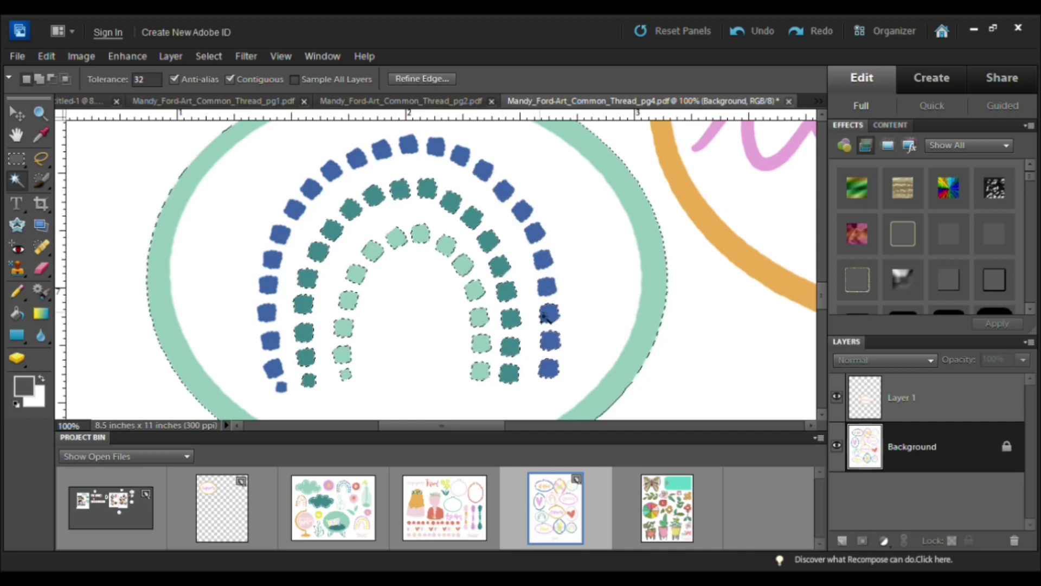
shift+click(557, 343)
Step: Add the teal middle arch stitches of the rainbow to the Magic Wand selection
shift+click(432, 193)
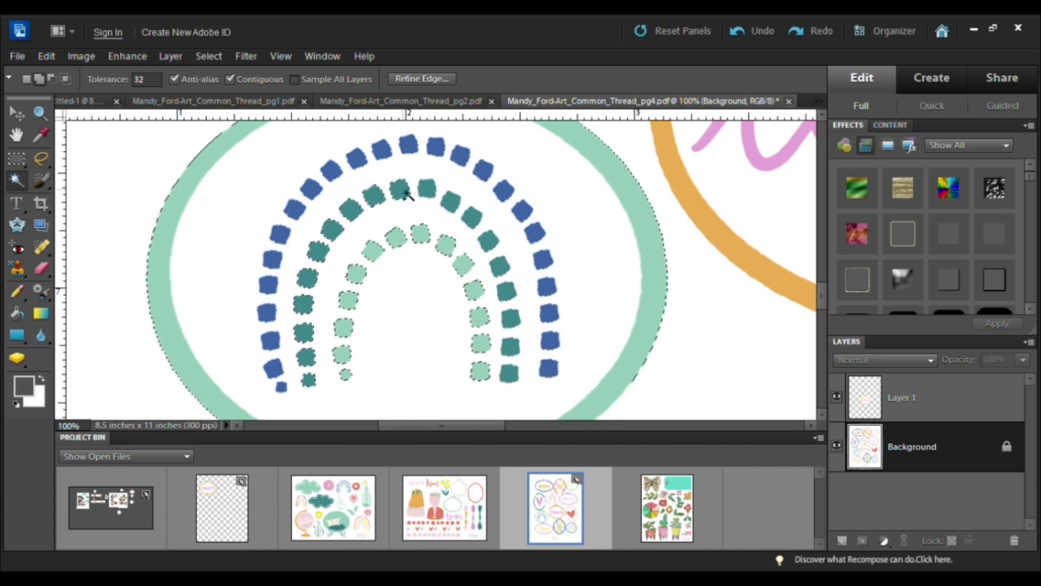
shift+click(404, 193)
shift+click(376, 200)
shift+click(355, 212)
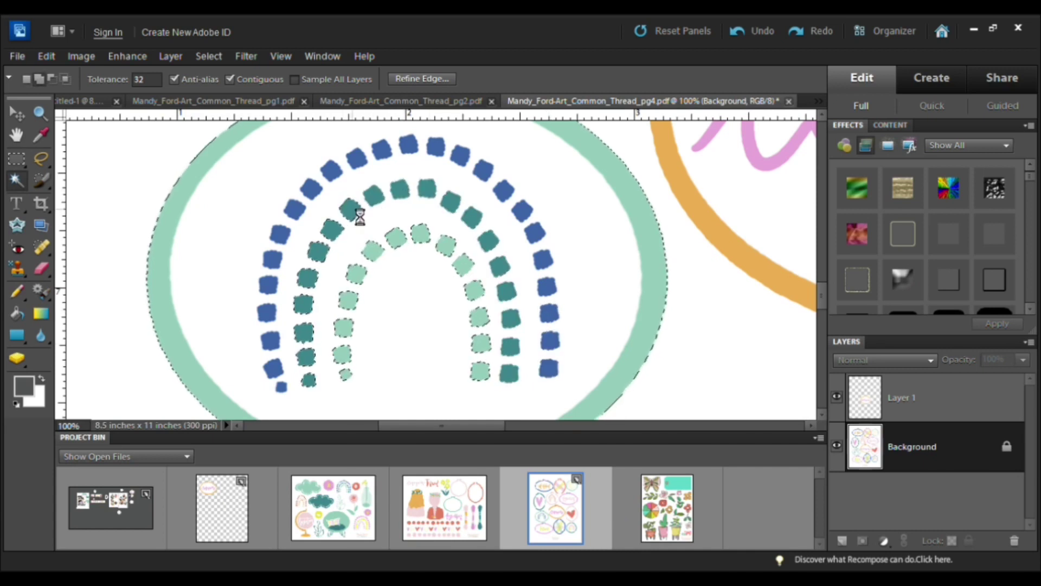
shift+click(337, 235)
shift+click(321, 255)
Step: Add the mint inner arch stitches and the hoop's screw bar to the Magic Wand selection
shift+click(479, 295)
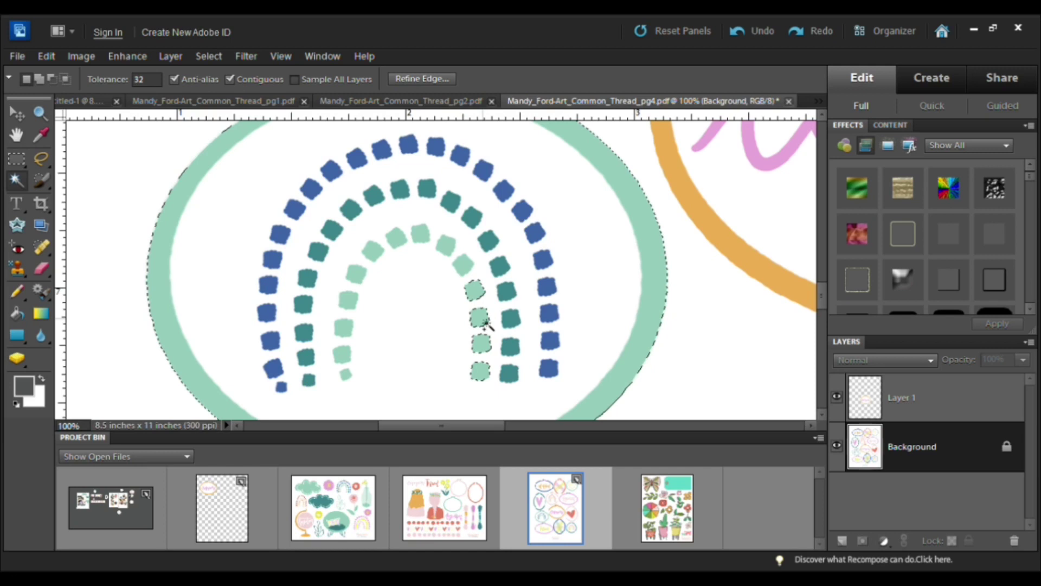
shift+click(485, 323)
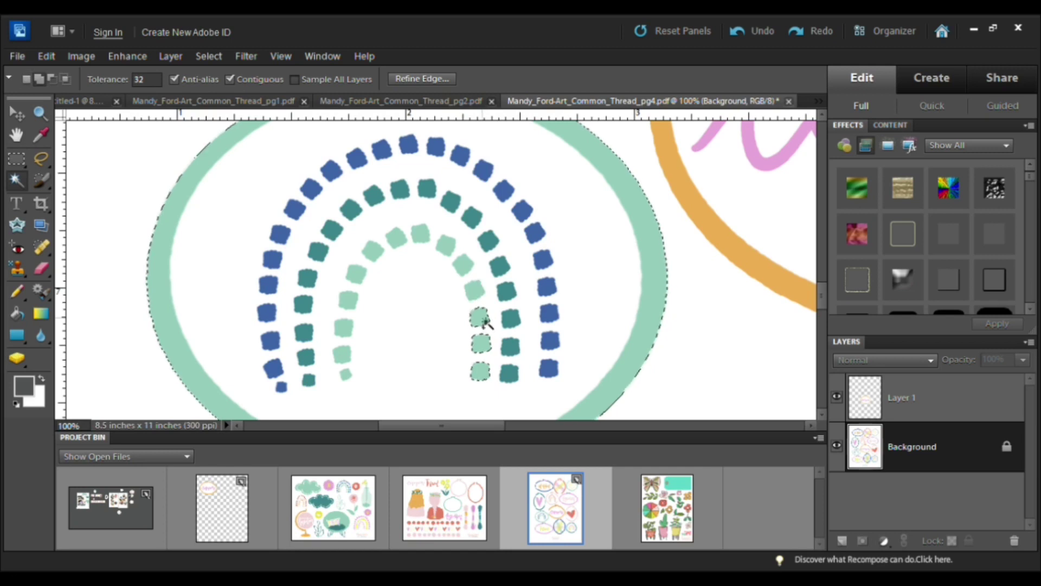
shift+click(488, 352)
scroll(483, 303, up, 3)
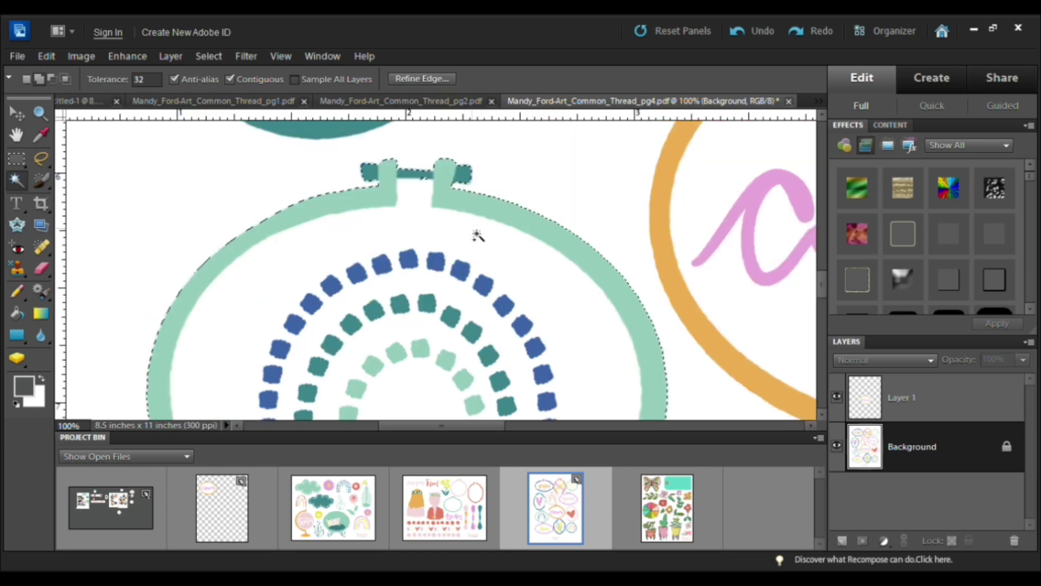
shift+click(430, 177)
scroll(564, 277, down, 2)
scroll(563, 276, down, 3)
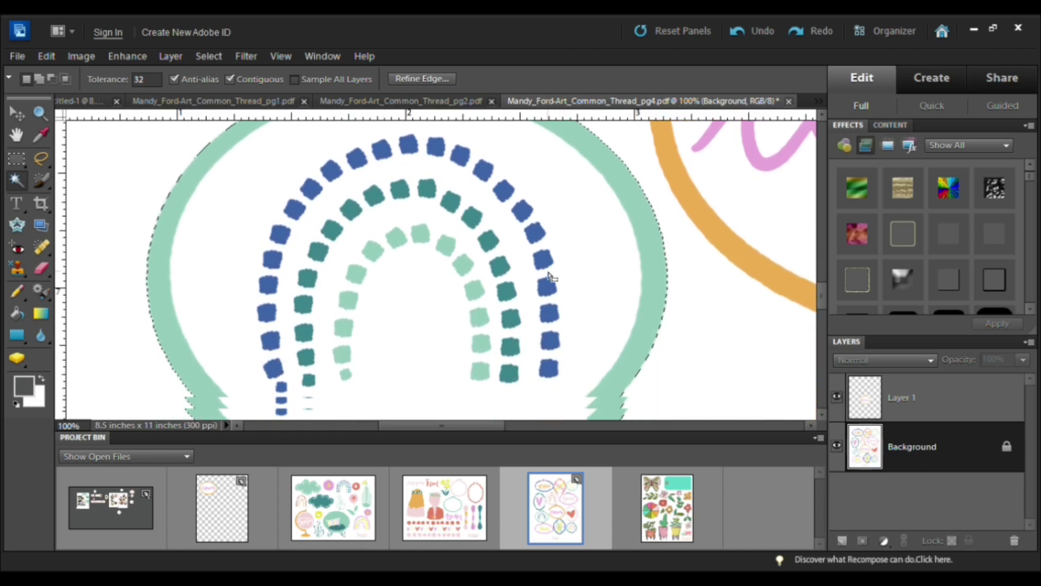
Step: Copy the selected rainbow hoop to a new layer and hide the Background layer
key(ctrl+j)
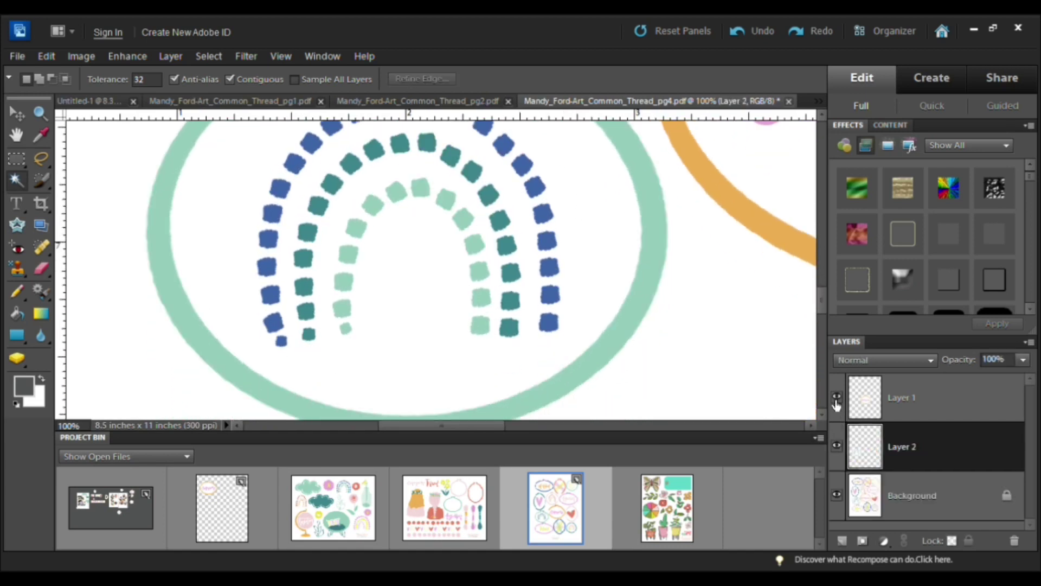
click(837, 493)
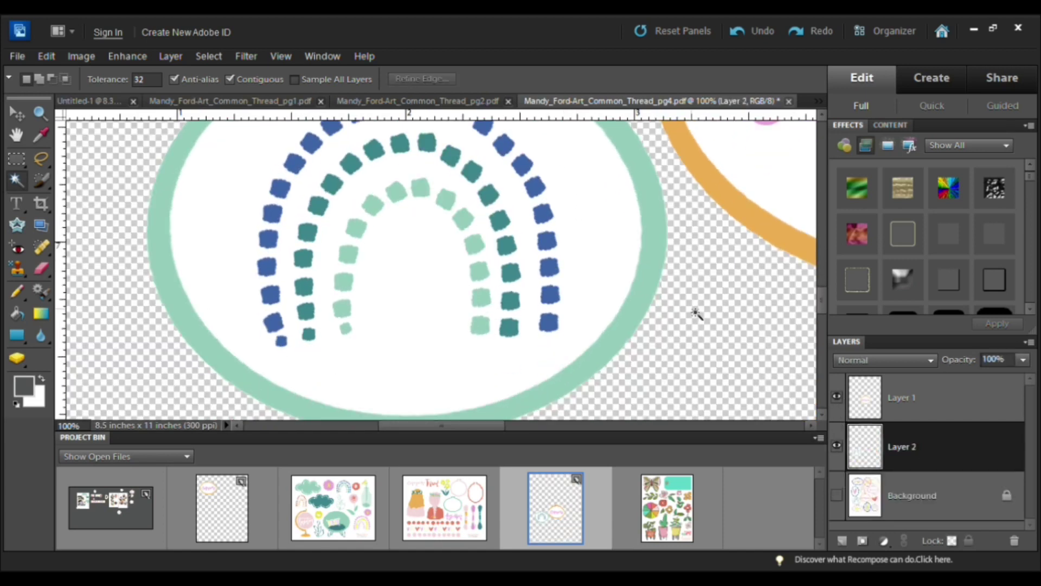
key(ctrl+minus)
key(ctrl+minus)
key(ctrl+minus)
key(ctrl+minus)
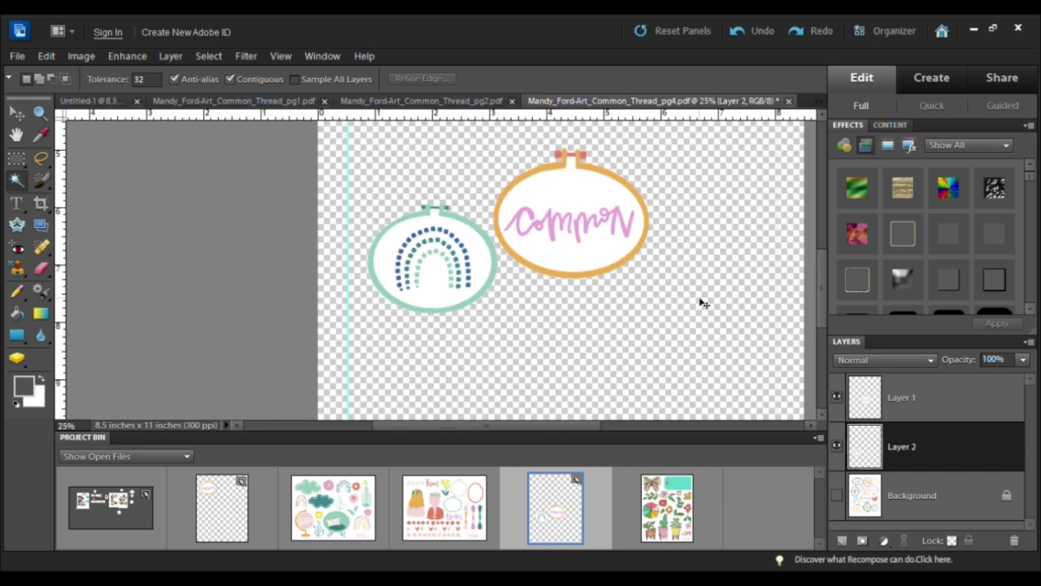
Step: Copy the cut-out mint rainbow hoop into Untitled-1 and place it beside the "Common" hoop
key(v)
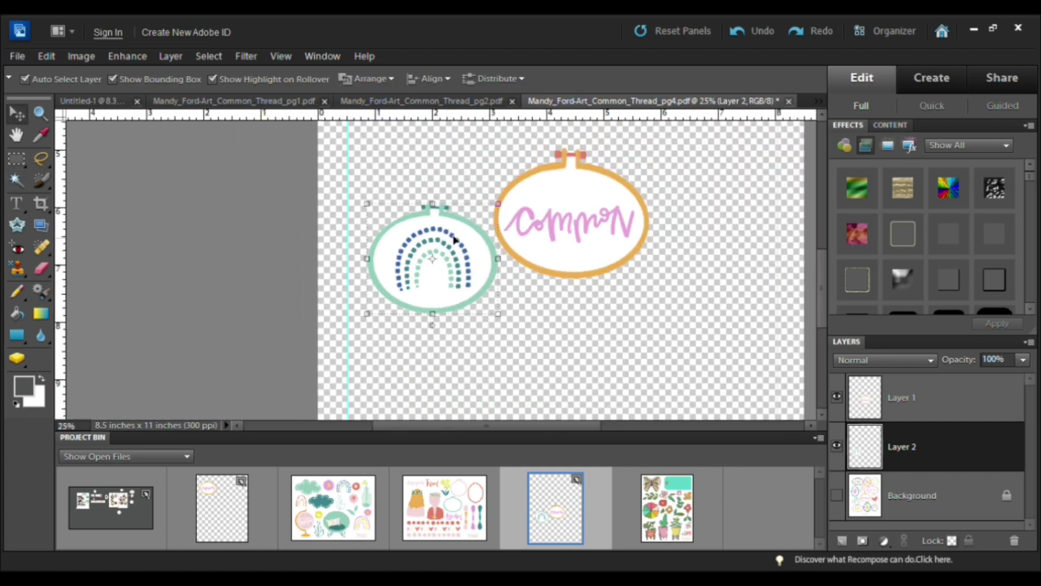
drag(421, 291, 436, 334)
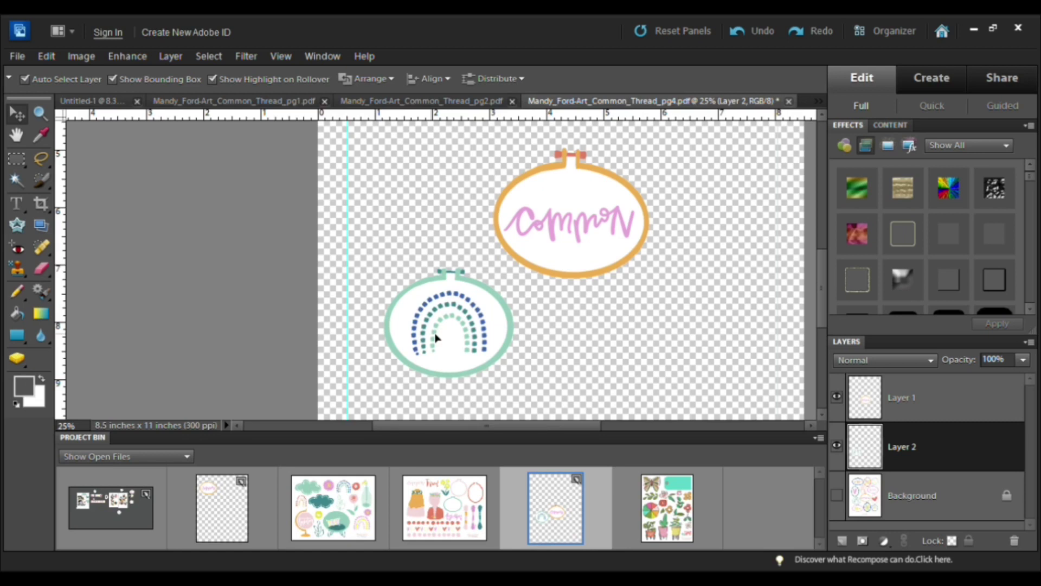
drag(435, 334, 220, 516)
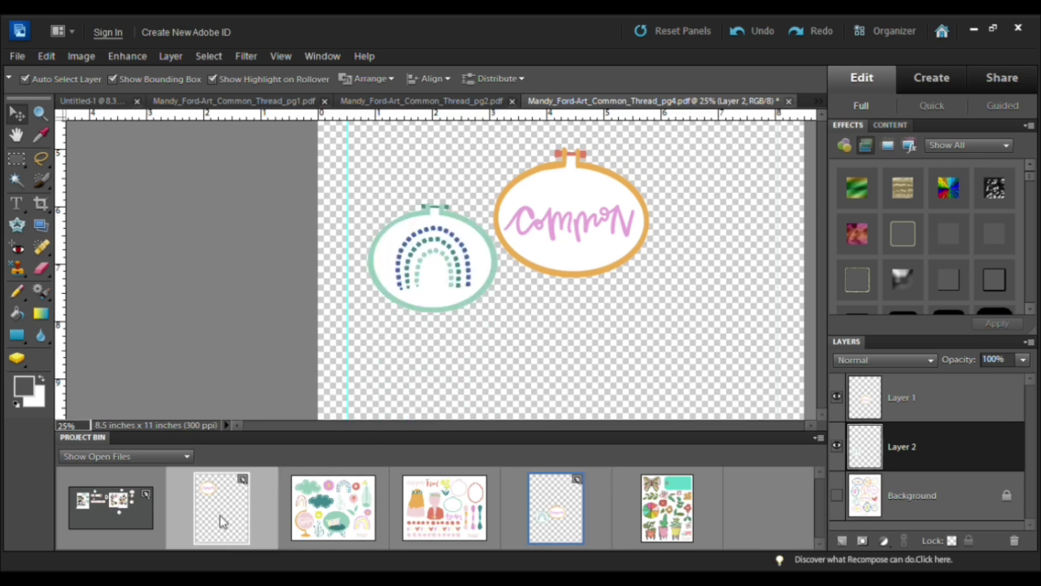
drag(403, 302, 450, 210)
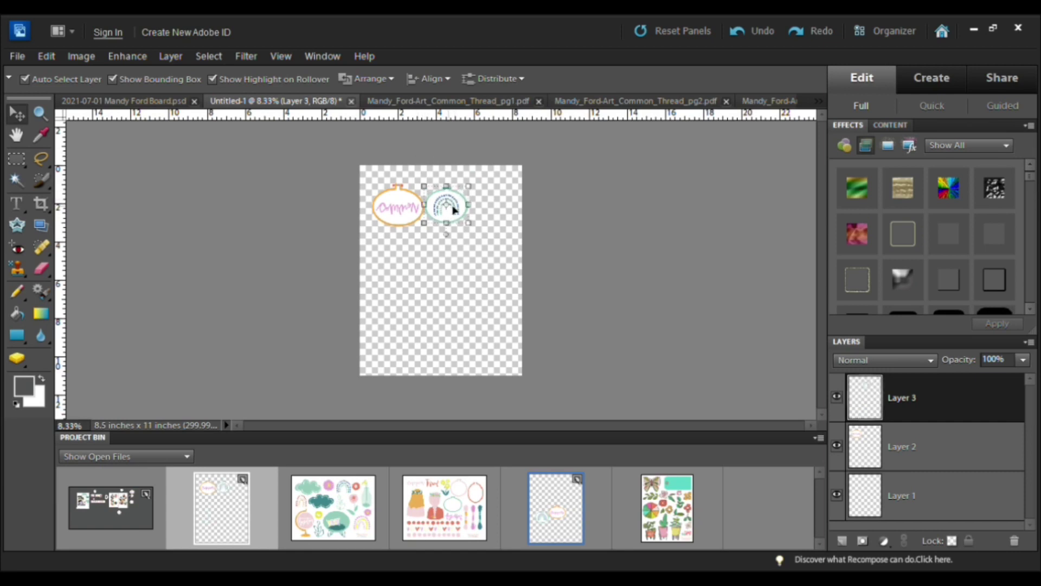
drag(453, 209, 456, 205)
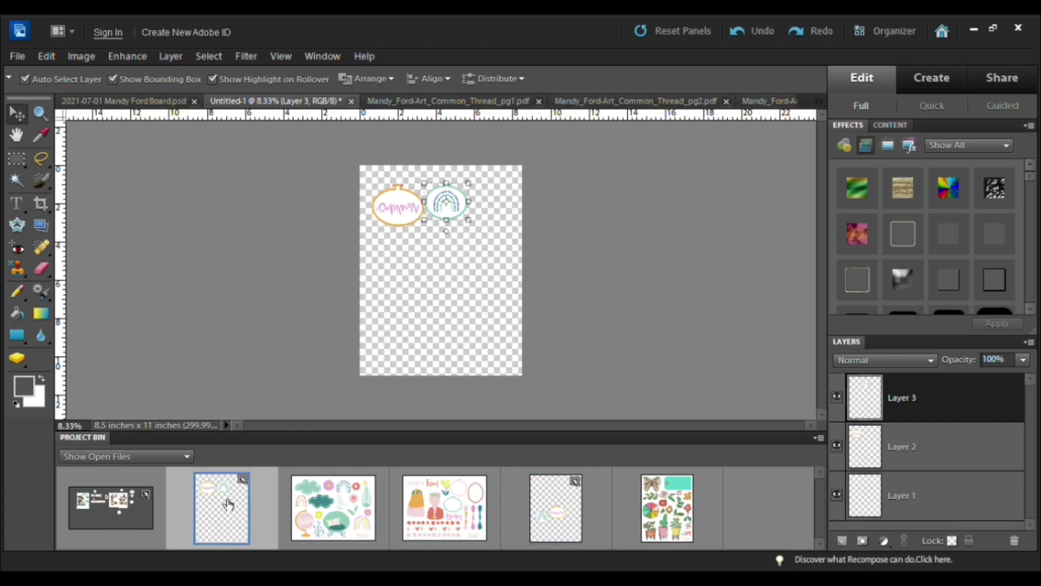
Step: On the planning board, move the photo of two smiling faces out of its orange hoop and put it back
click(130, 507)
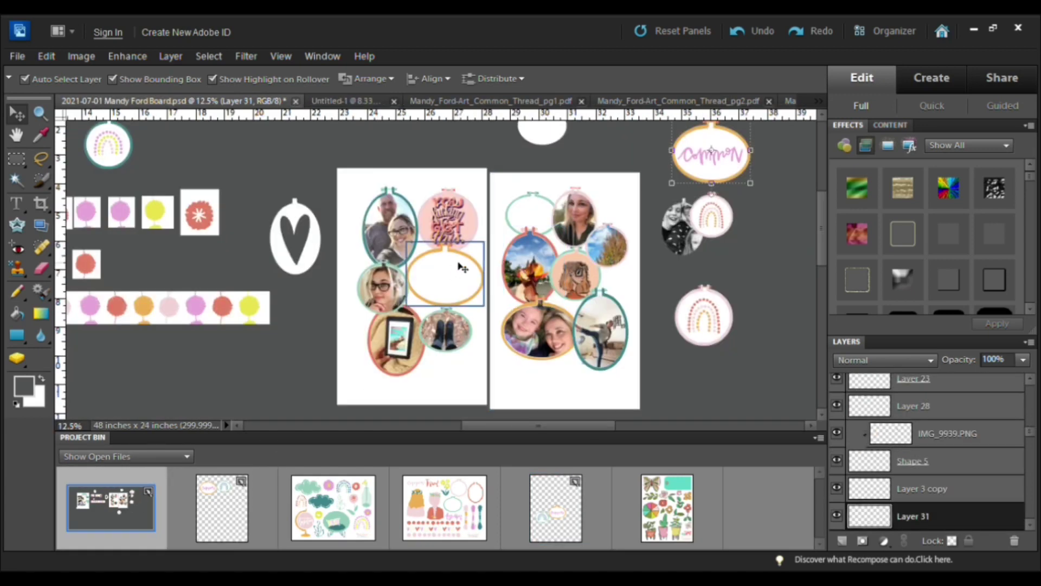
click(444, 274)
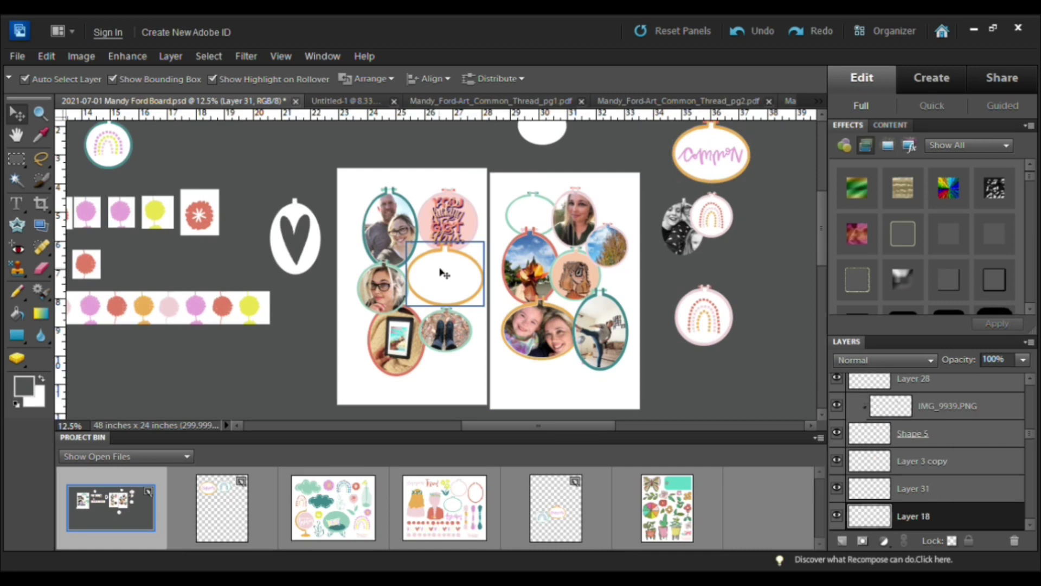
drag(536, 328, 767, 257)
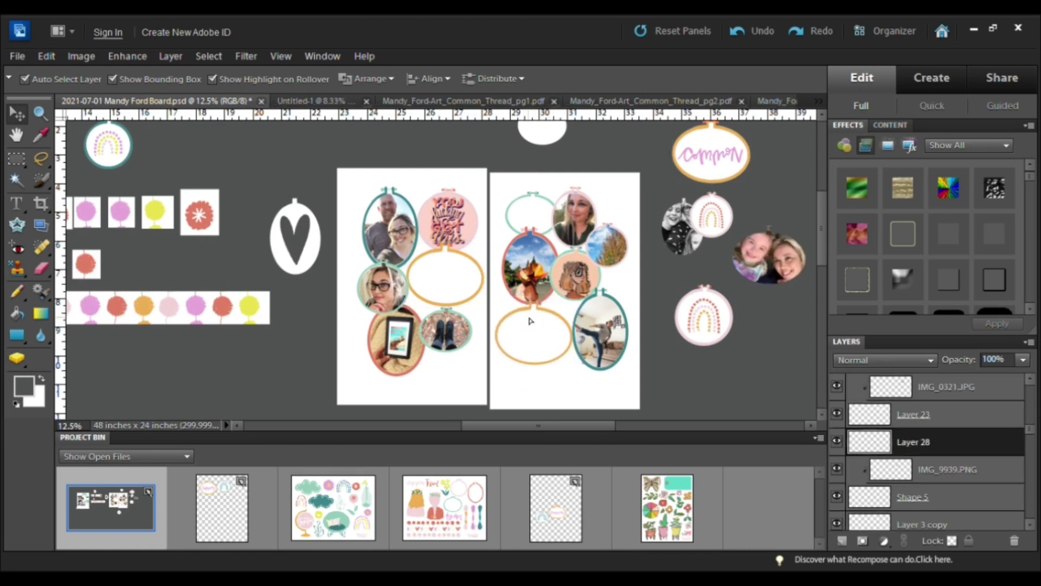
click(783, 256)
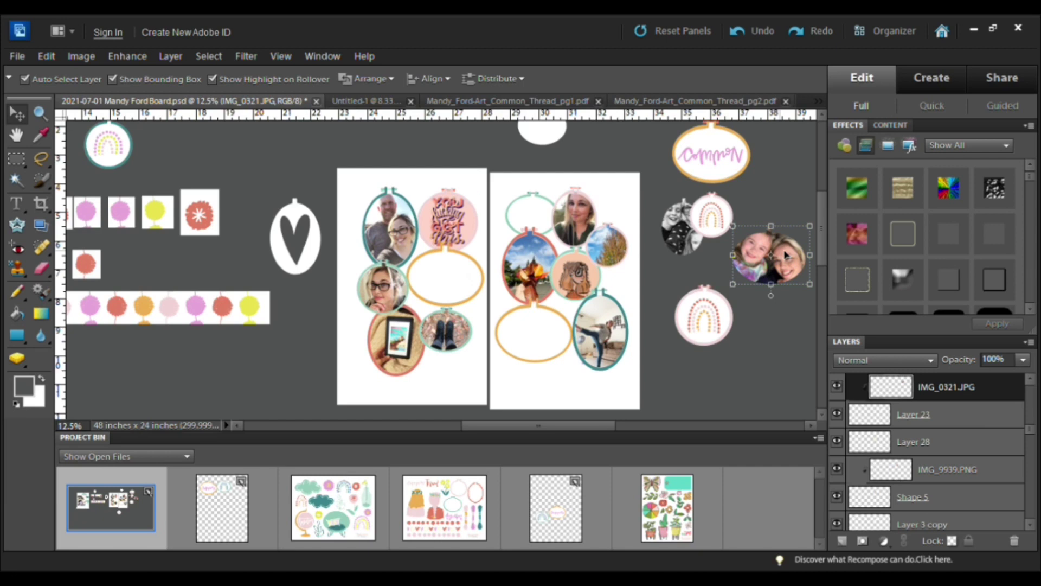
drag(785, 254, 550, 336)
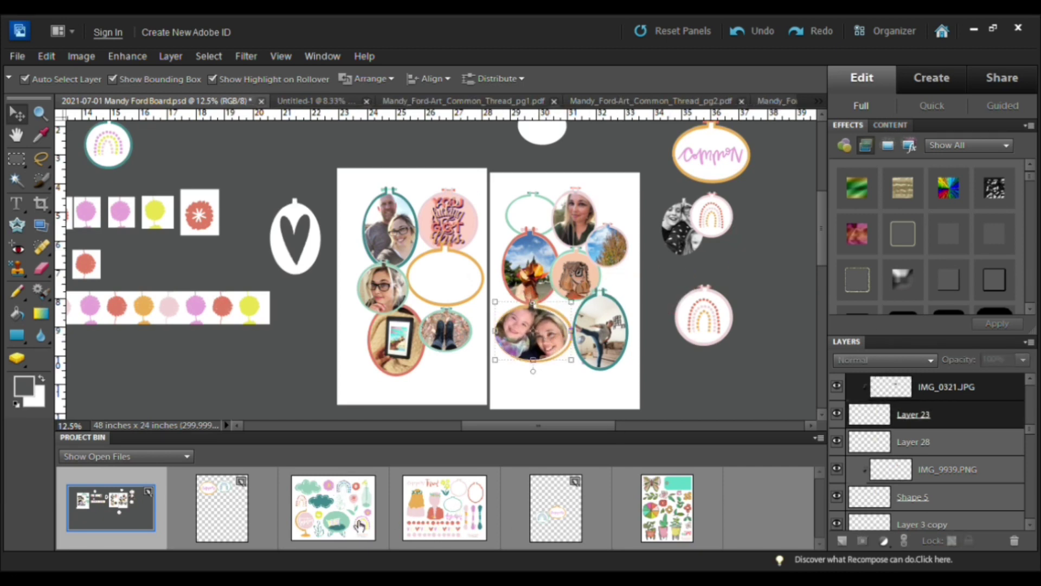
Step: Return to the page 4 sheet, show the Background layer again and make it the active layer
click(559, 513)
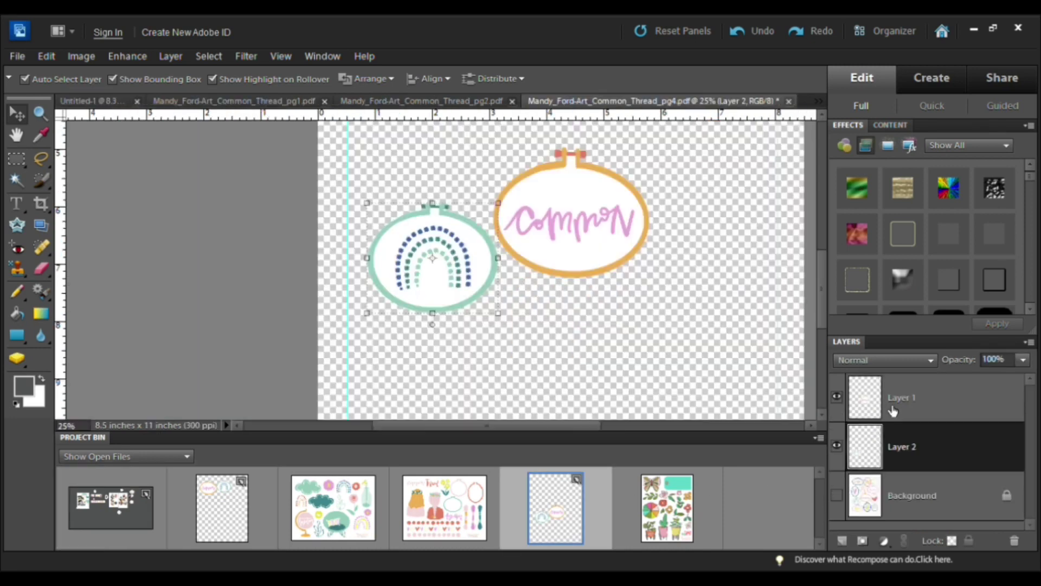
click(837, 490)
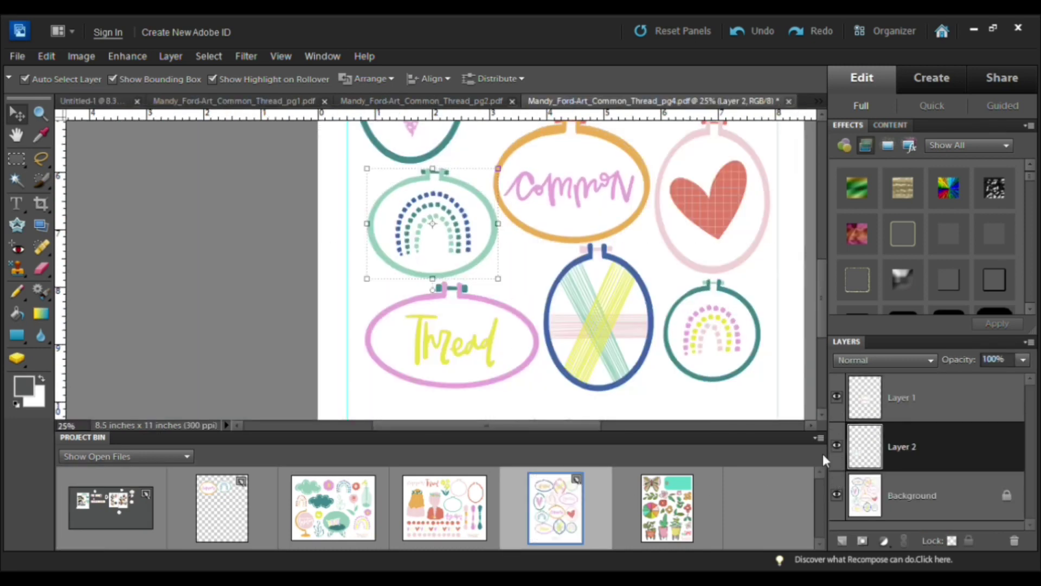
scroll(574, 255, up, 3)
scroll(579, 261, up, 6)
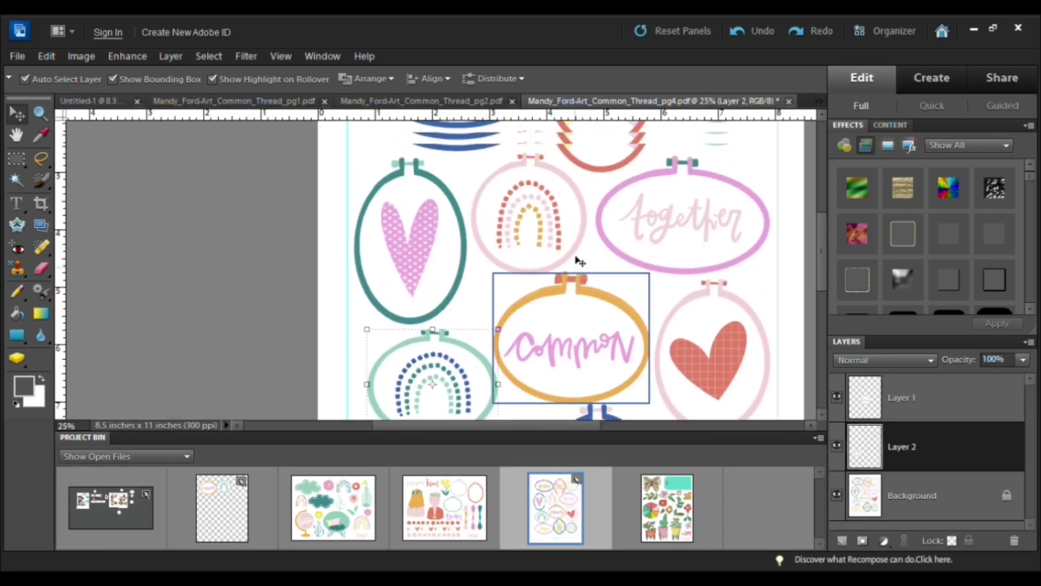
click(688, 198)
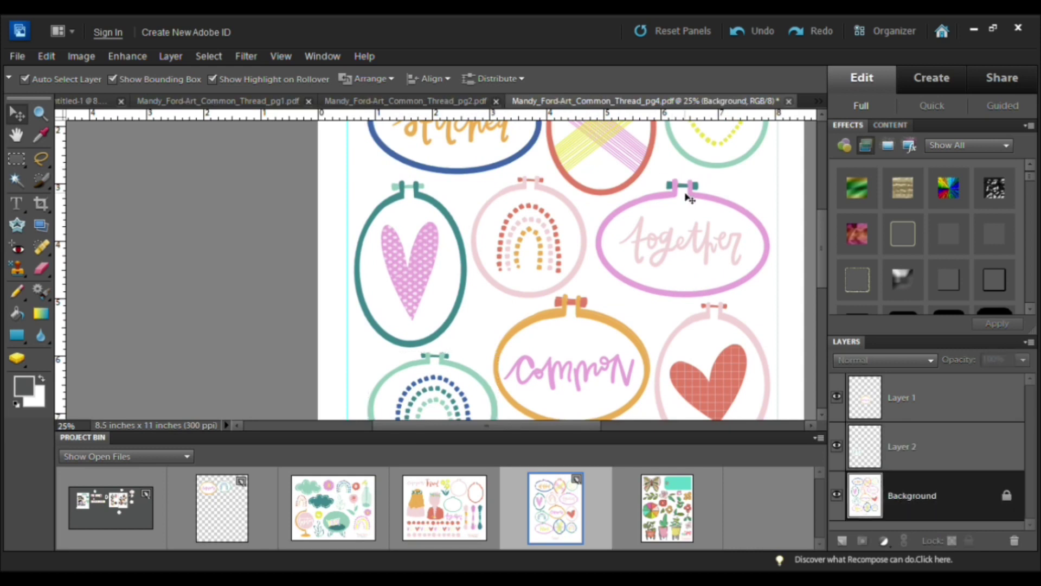
Step: Select the inside of the "together" hoop on the Background, including its lettering, and copy the selection to a new layer
key(w)
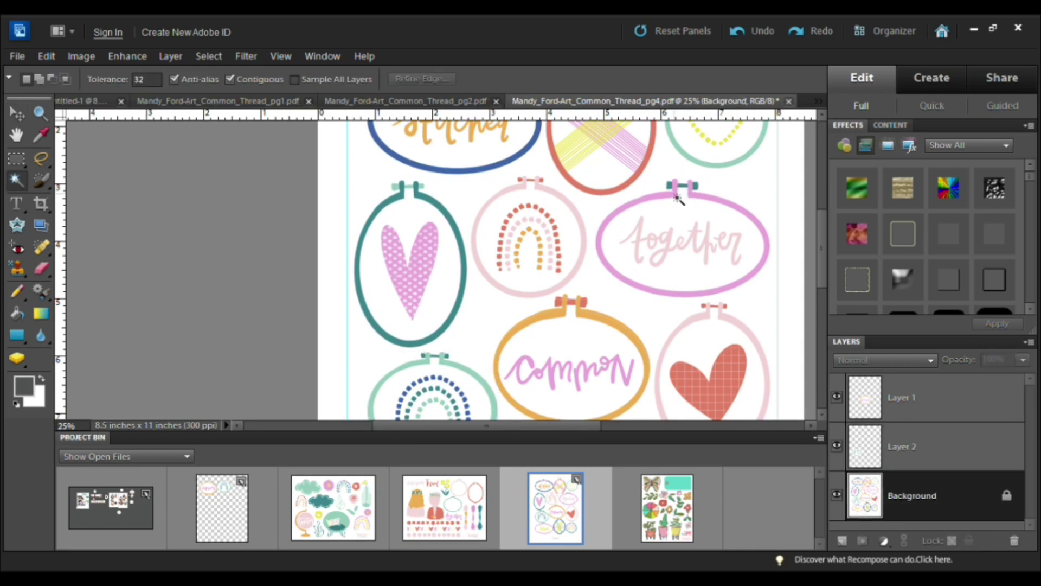
click(692, 210)
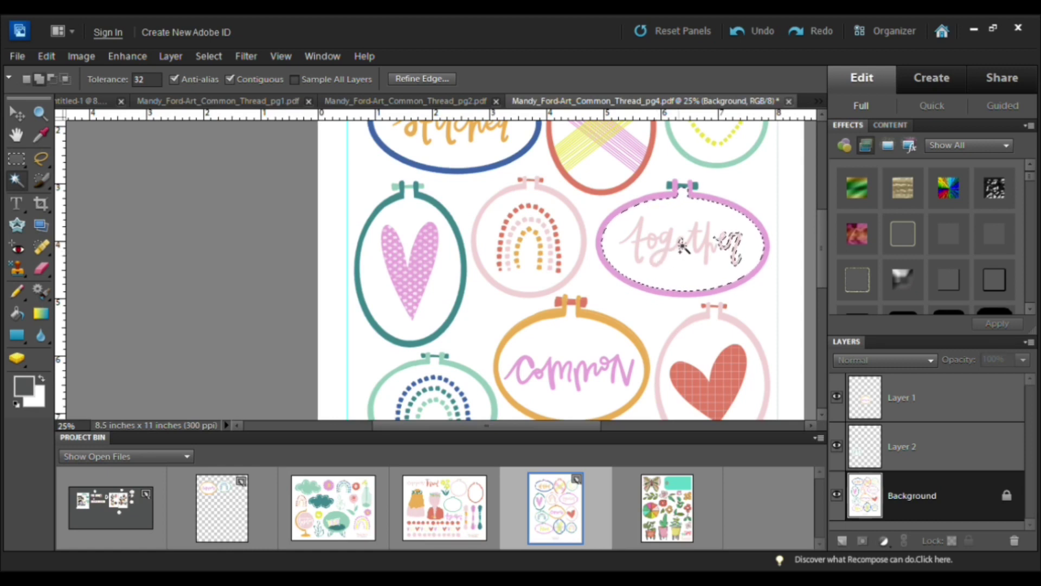
alt+click(722, 240)
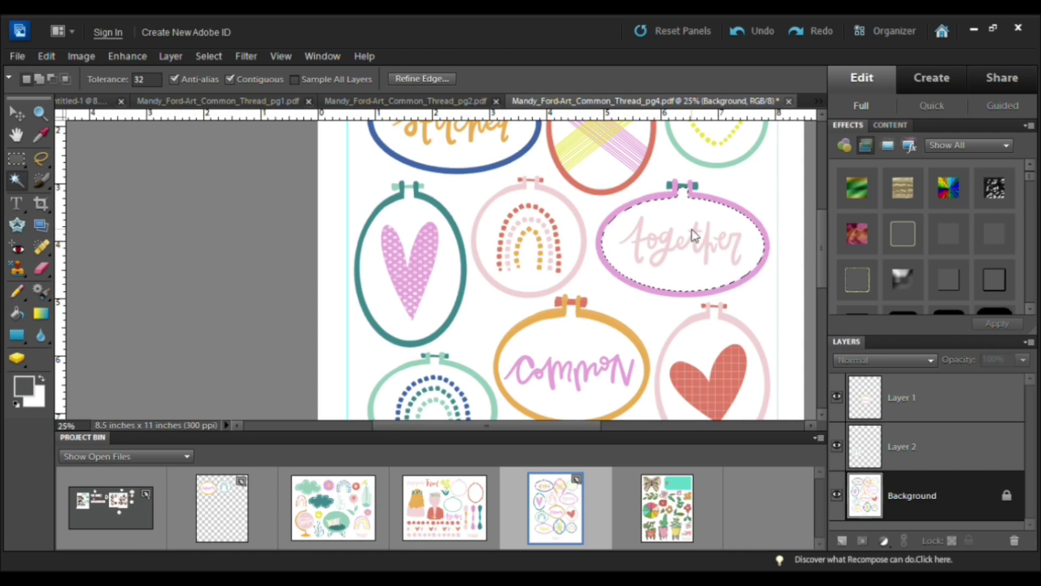
key(ctrl+j)
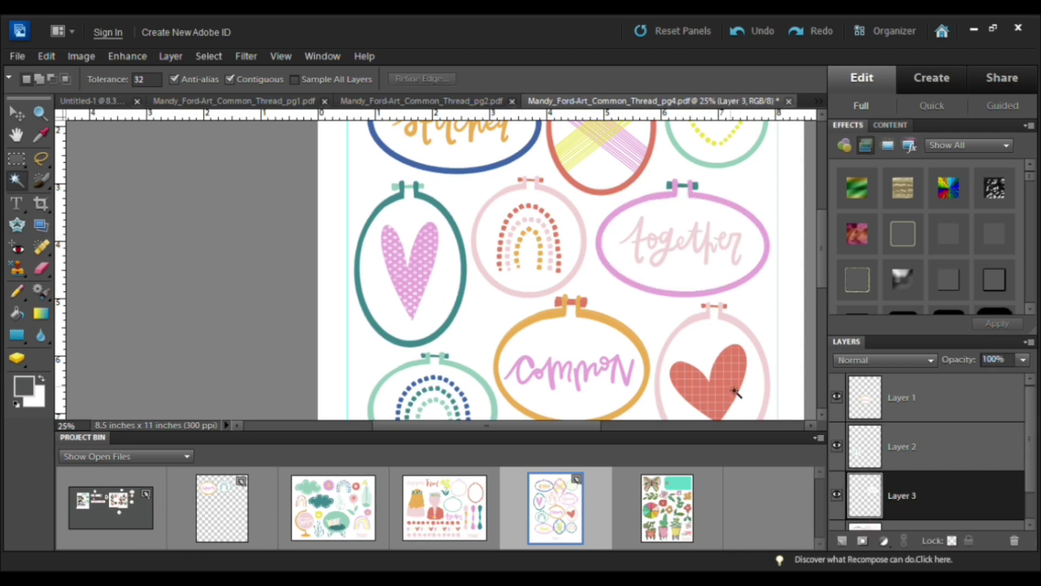
Step: Hide all layers except the new "together" oval cutout and move the oval down and left toward the page centre
scroll(732, 388, down, 1)
click(837, 504)
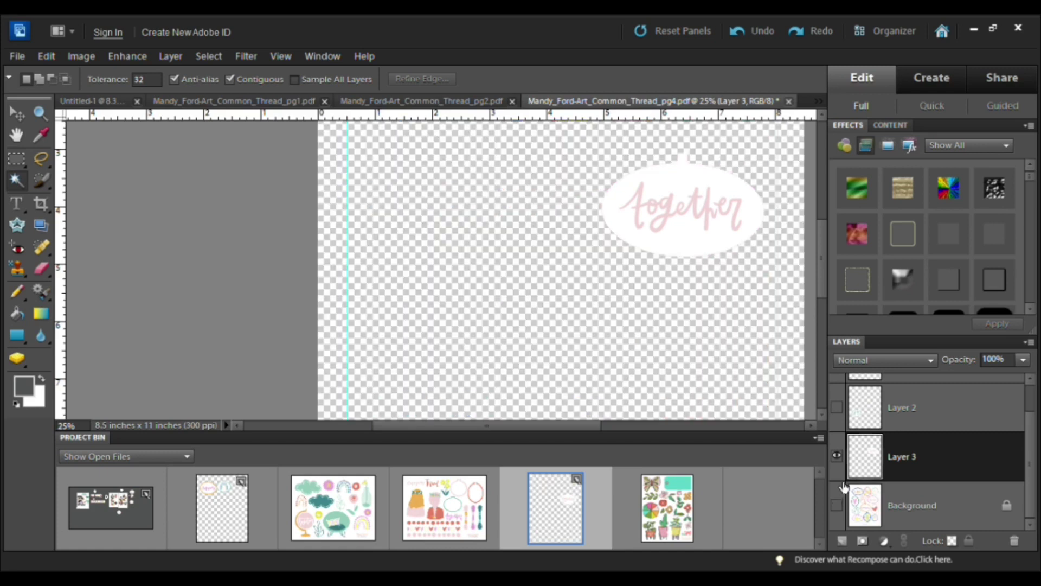
key(v)
drag(672, 176, 532, 239)
Step: On the planning board, release the IMG_0321.JPG photo from its clipping mask and copy it to the page 4 sheet
click(141, 500)
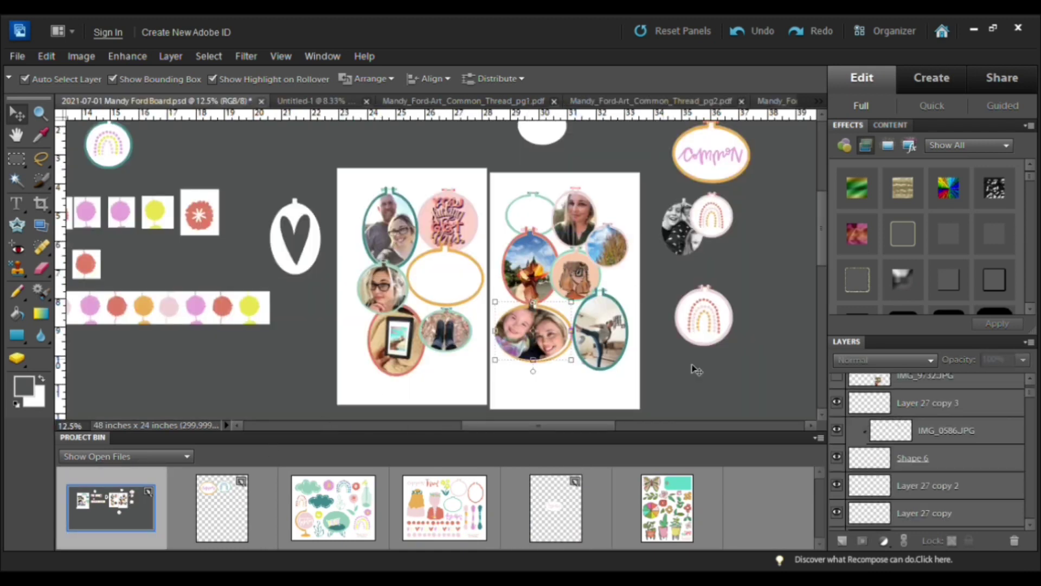
scroll(910, 418, down, 3)
scroll(915, 424, down, 3)
click(953, 460)
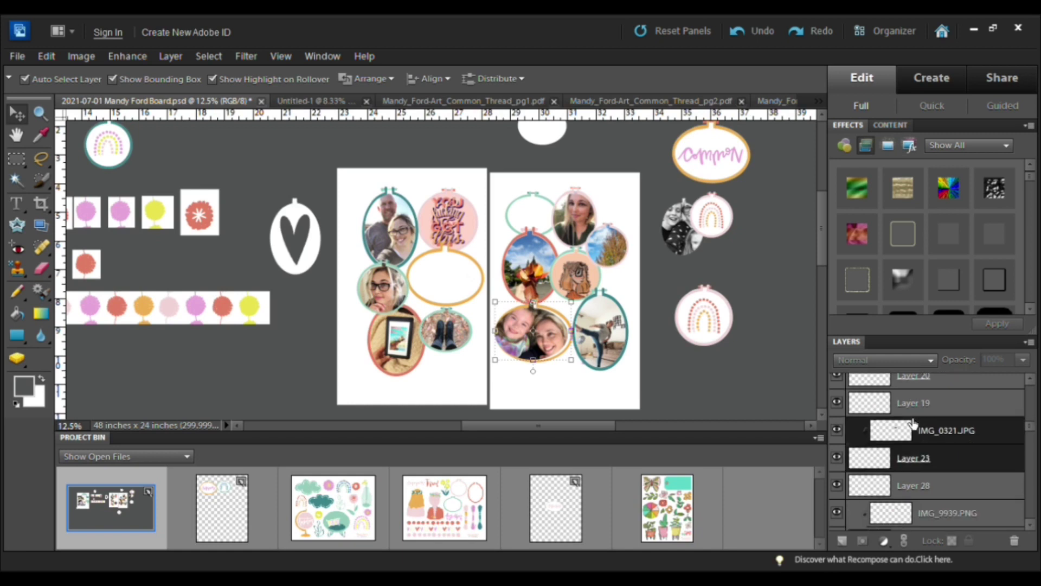
click(954, 438)
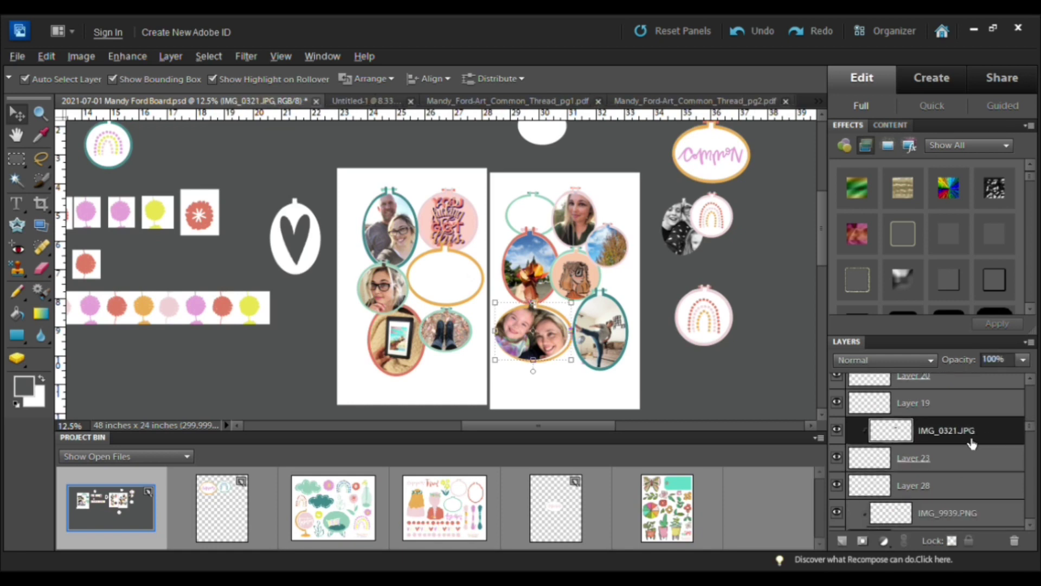
alt+click(975, 445)
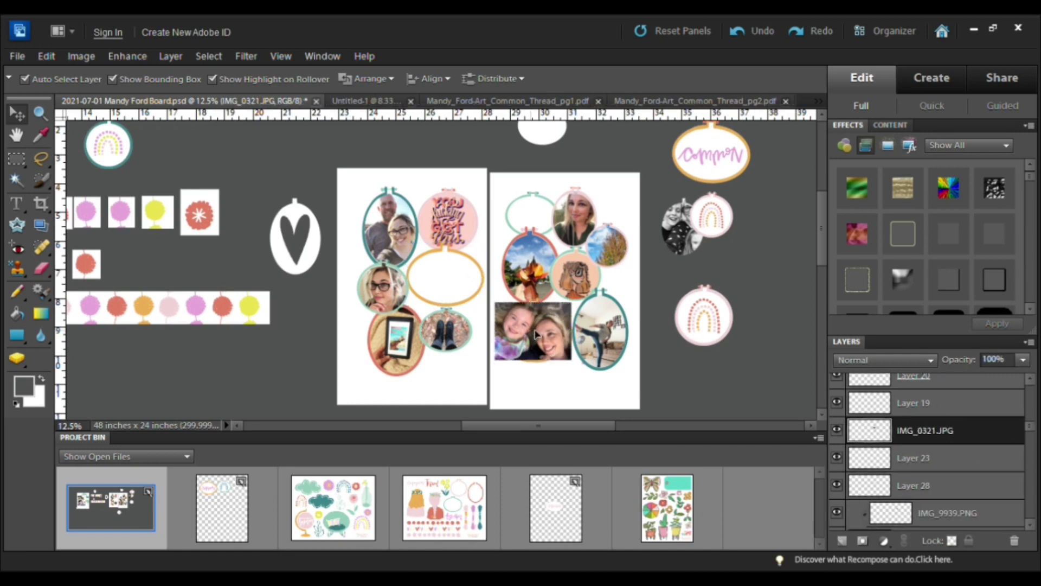
drag(537, 352, 554, 510)
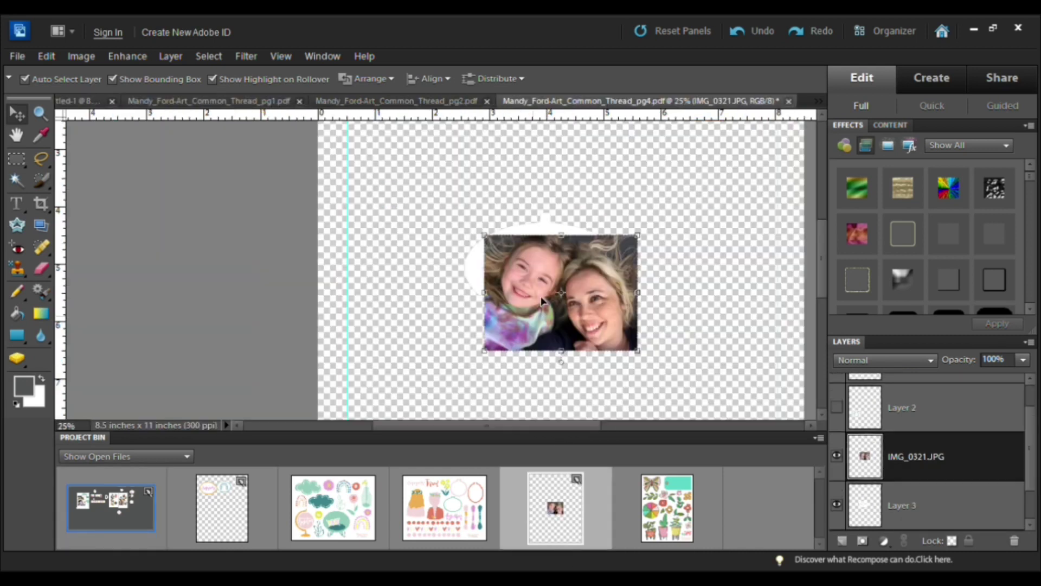
Step: Position the IMG_0321.JPG photo over the white oval and clip it to Layer 3
drag(559, 298, 540, 275)
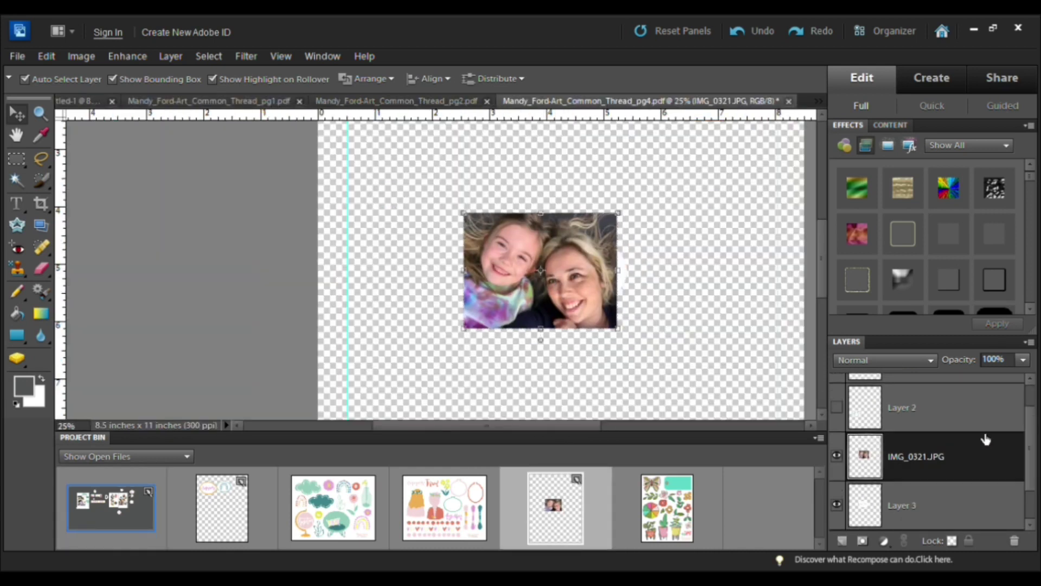
scroll(974, 434, down, 1)
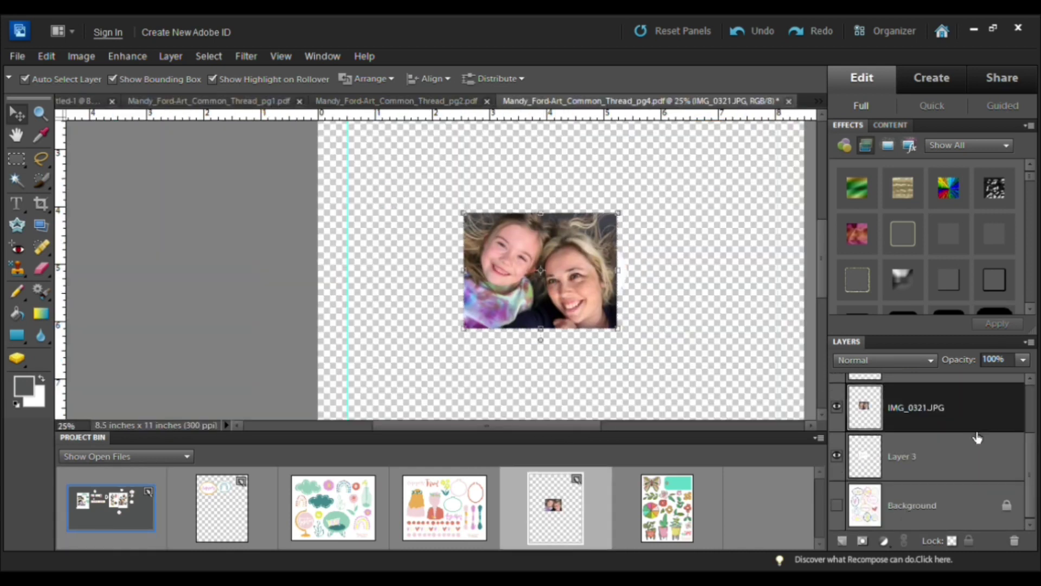
alt+click(979, 433)
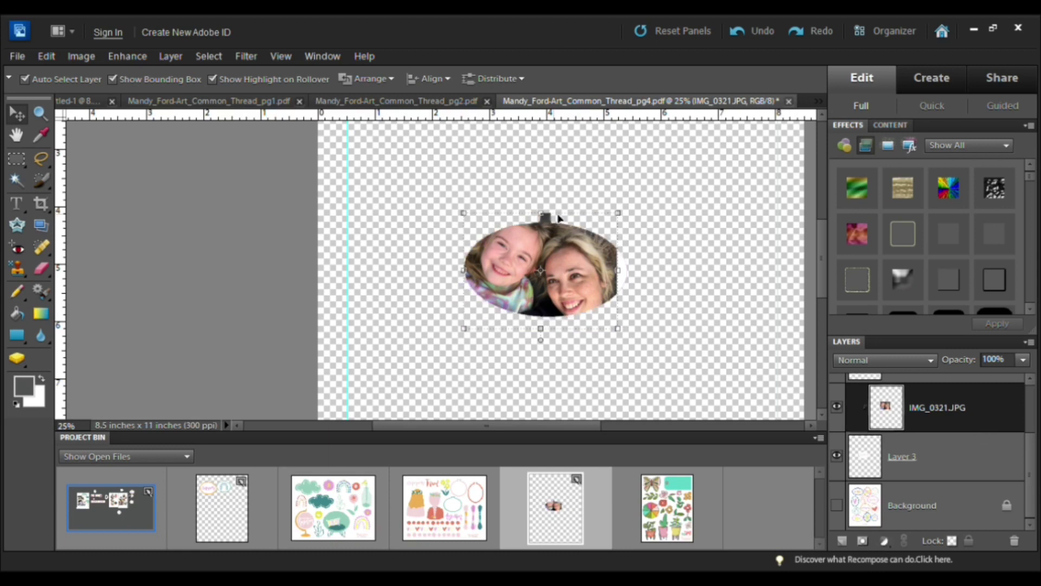
Step: Enlarge the clipped photo to 112.3% and shift it down and right within the oval to reframe the faces
drag(580, 276, 581, 270)
drag(617, 322, 627, 329)
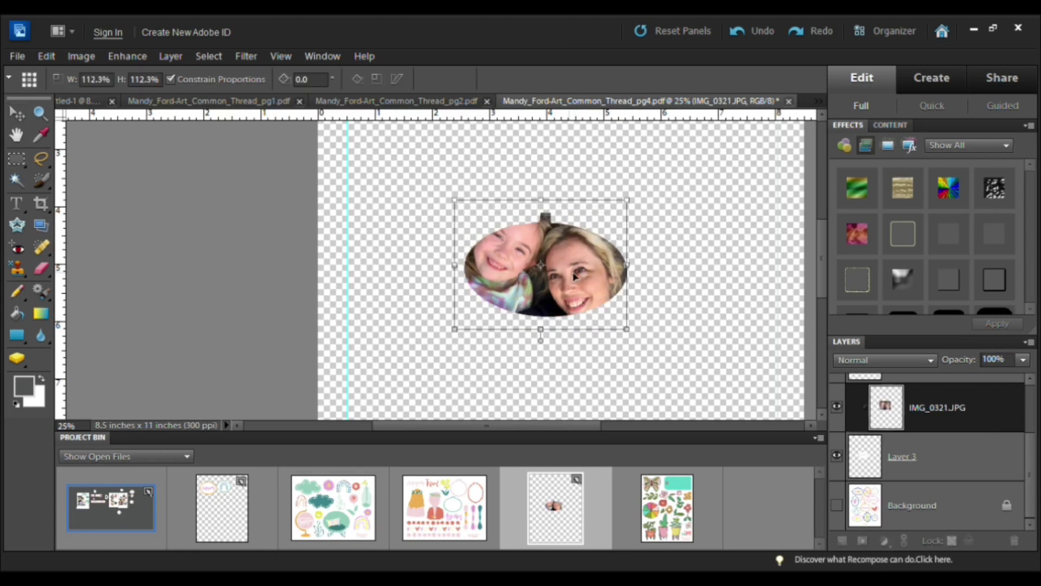
double_click(576, 278)
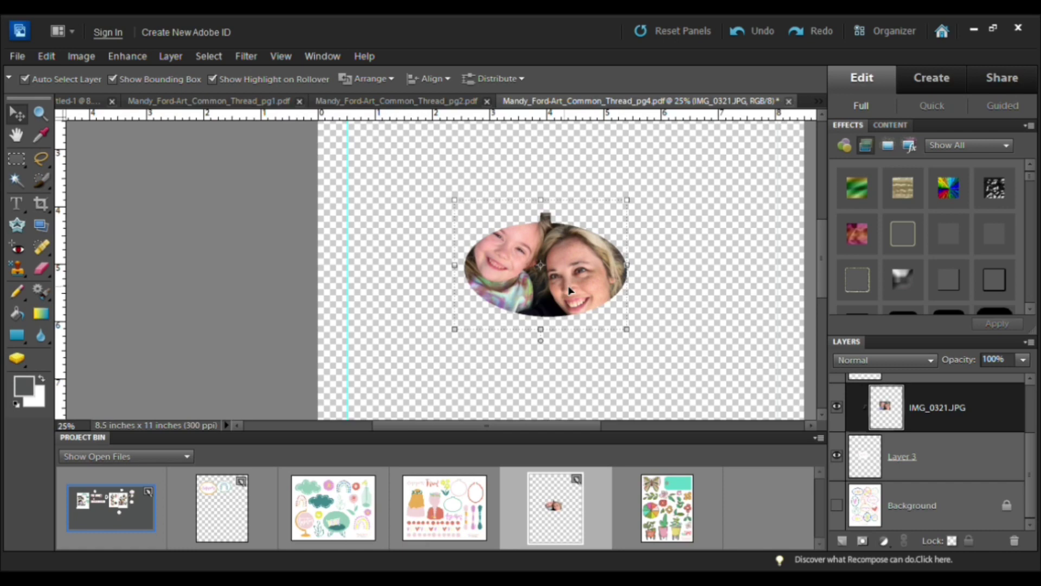
key(ctrl+equal)
key(ctrl+equal)
key(ctrl+equal)
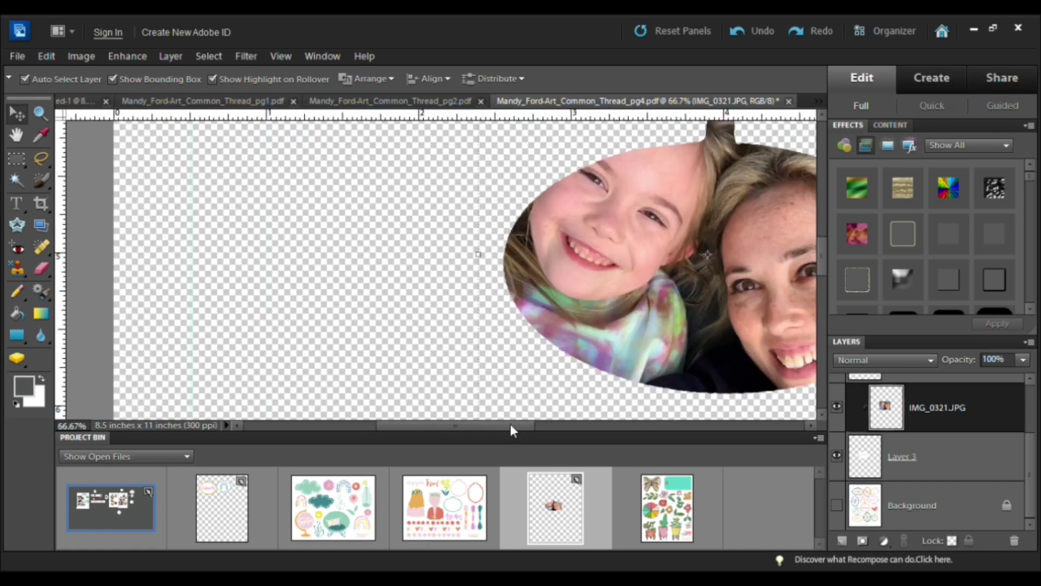
drag(510, 424, 560, 424)
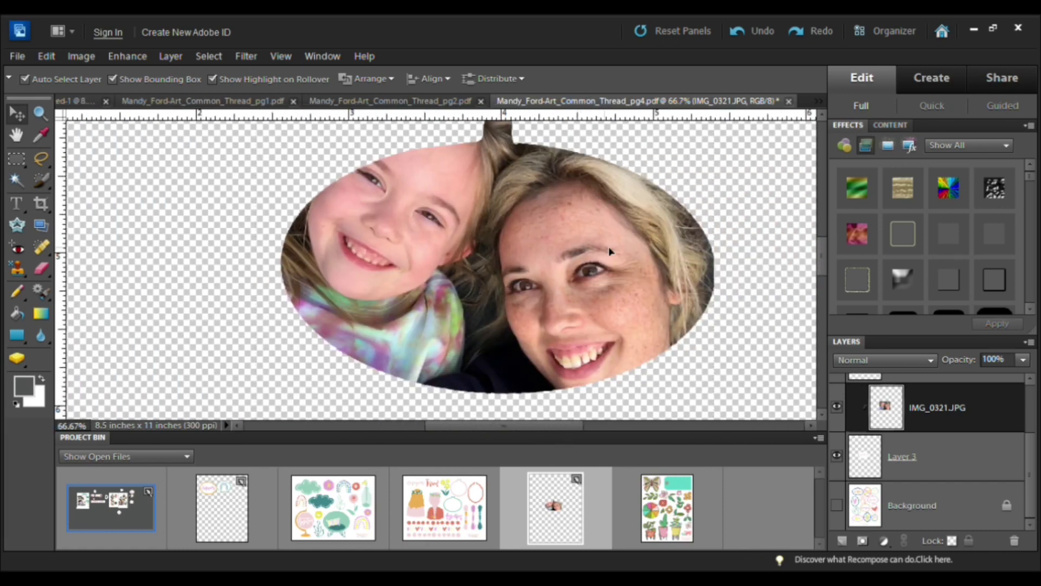
drag(609, 251, 622, 279)
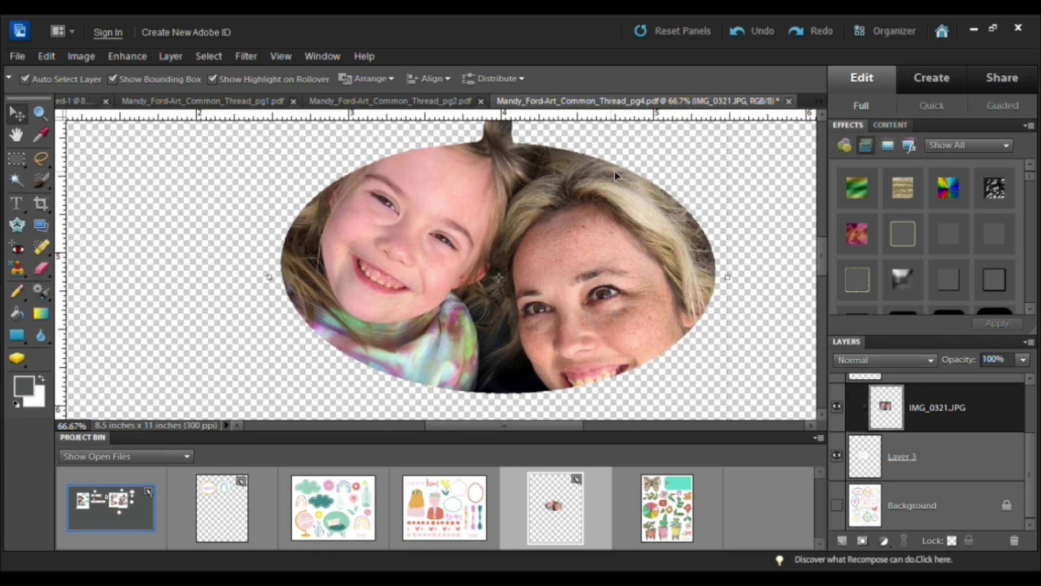
key(ctrl+minus)
key(ctrl+minus)
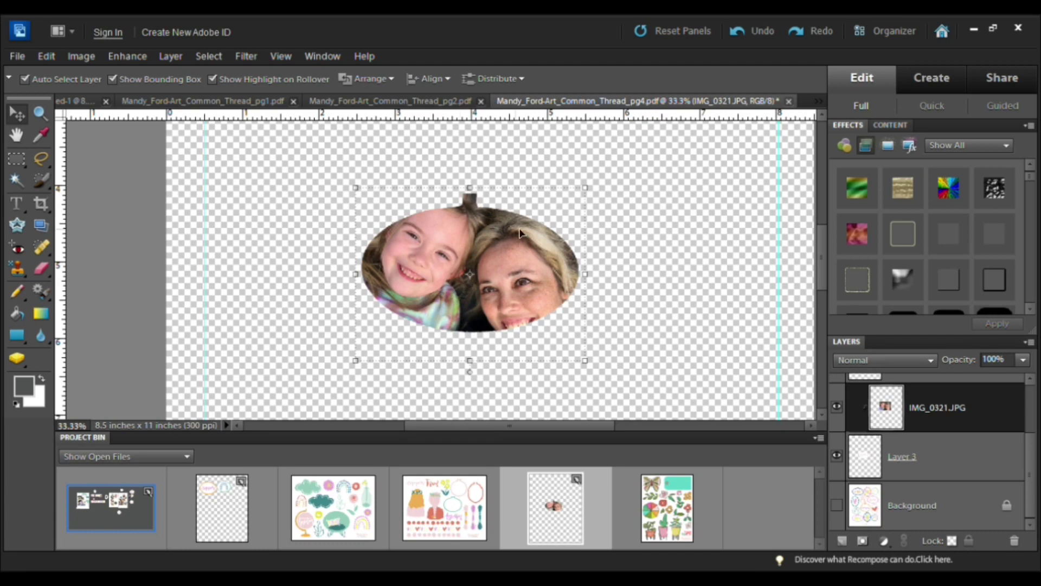
Step: Copy the oval with its clipped photo beside the planning board's rainbow hoops, and nudge the empty orange hoop slightly up and right
ctrl+click(1005, 461)
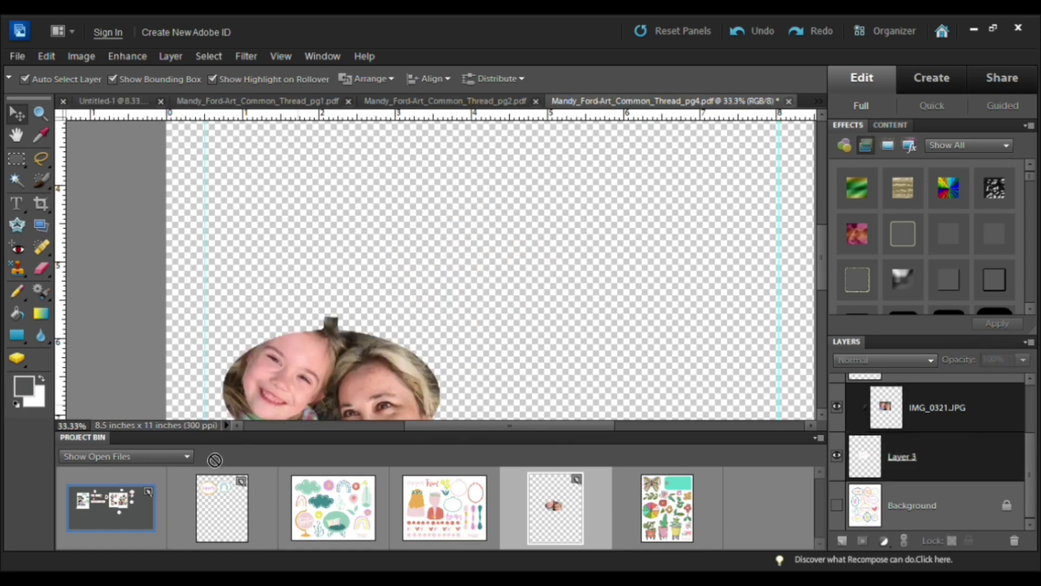
drag(467, 274, 111, 501)
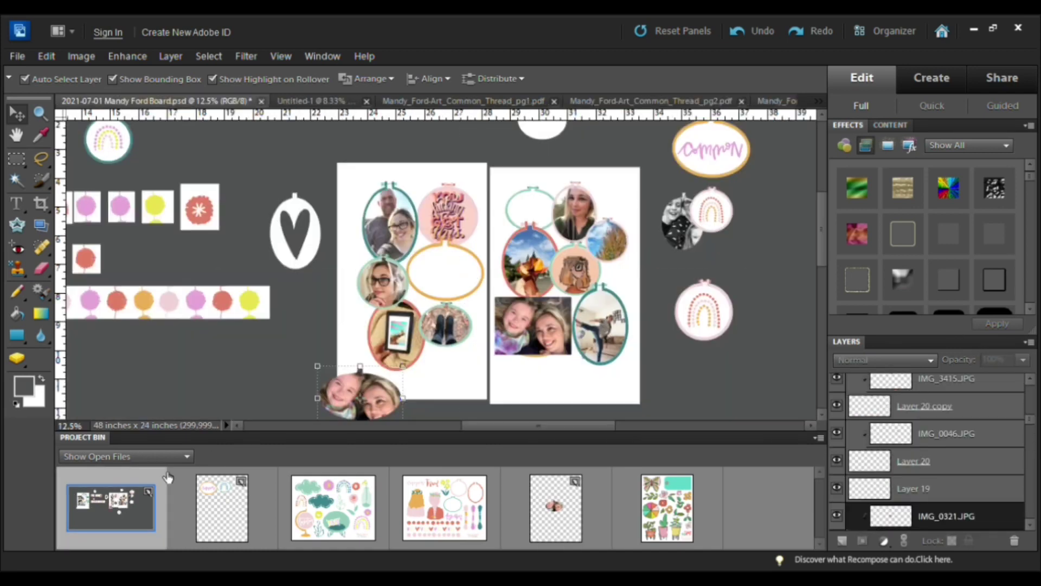
drag(371, 409, 774, 265)
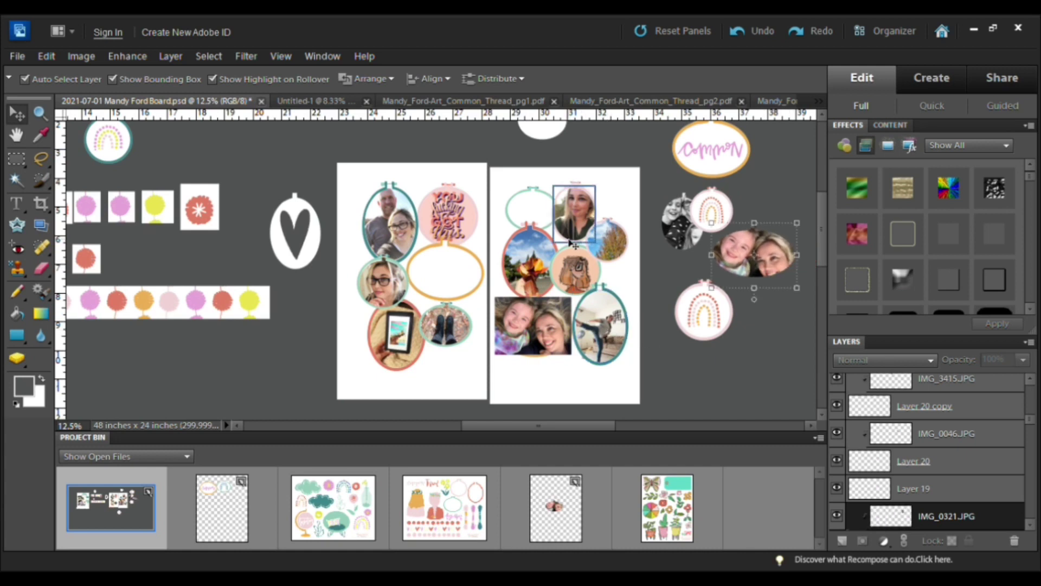
click(459, 269)
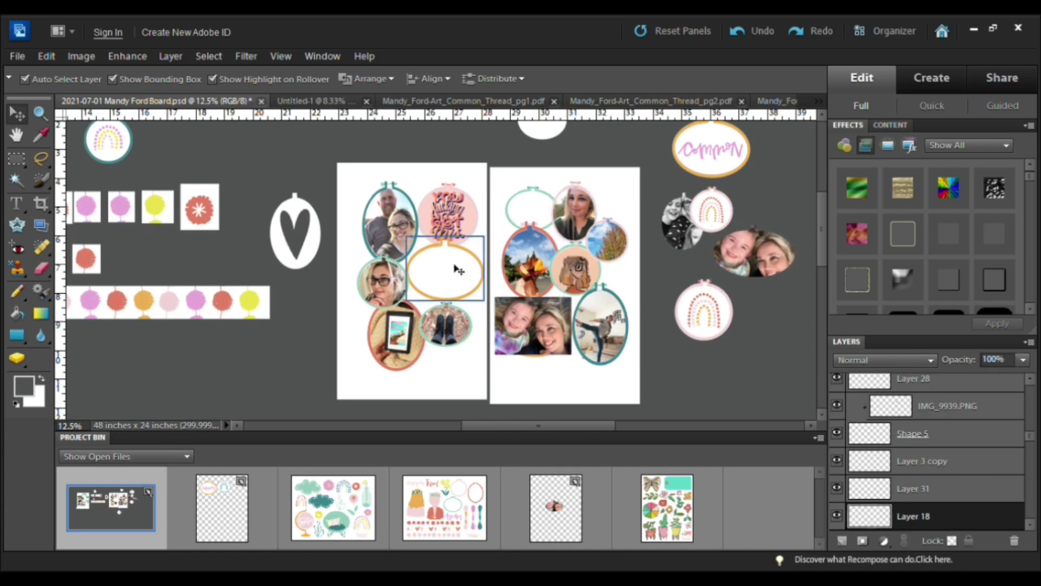
drag(456, 271, 463, 263)
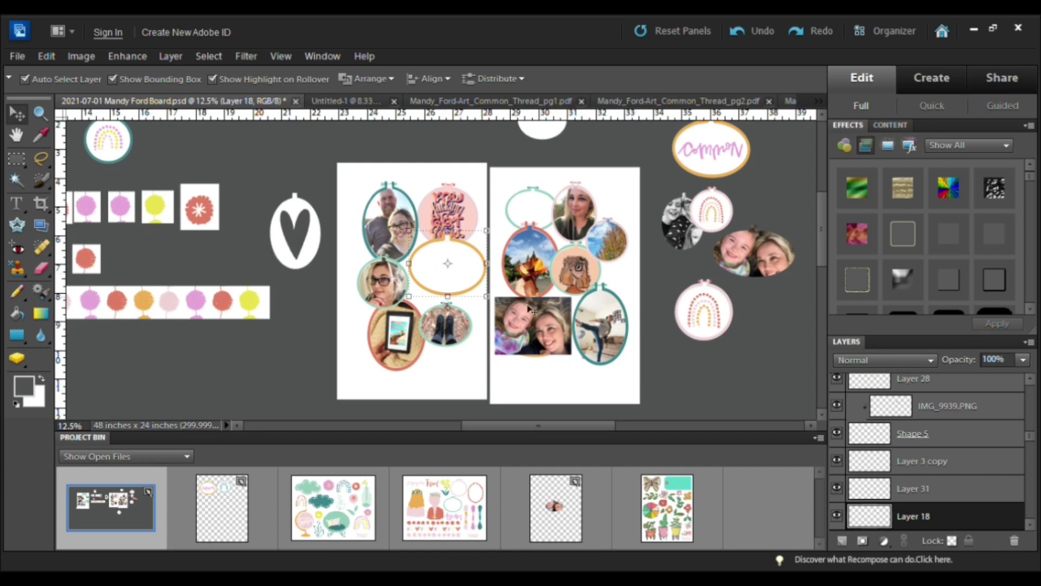
Step: On the Hello Happy Page 1 sheet, select all the coloured segments of the wheel with the Magic Wand
click(665, 509)
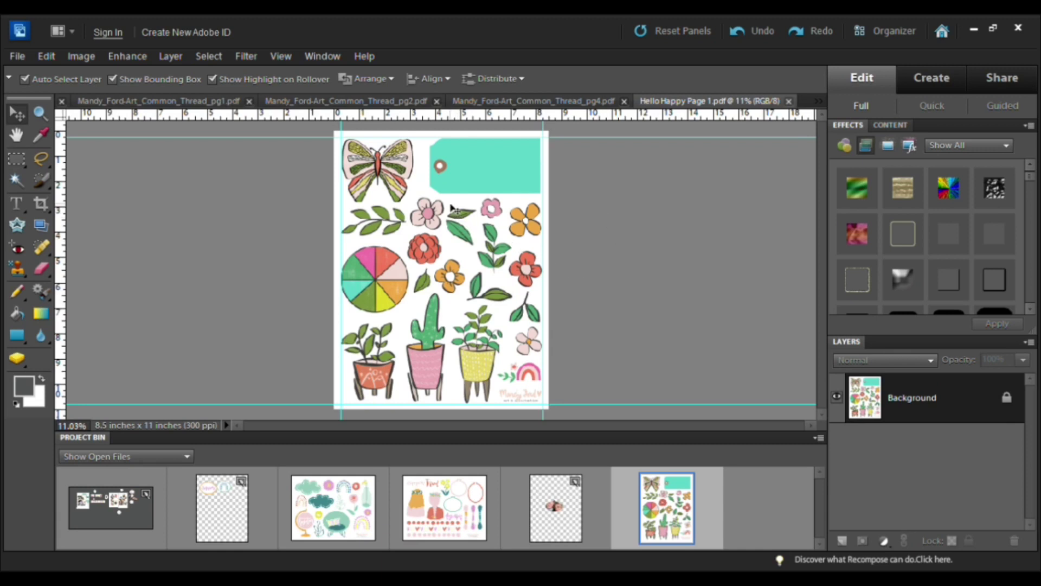
key(w)
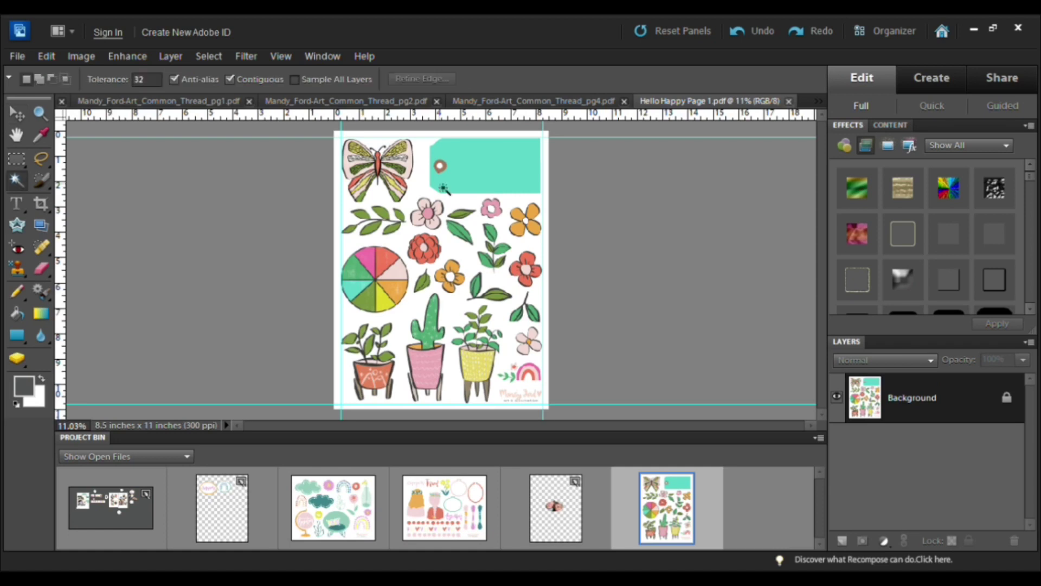
click(369, 259)
shift+click(398, 277)
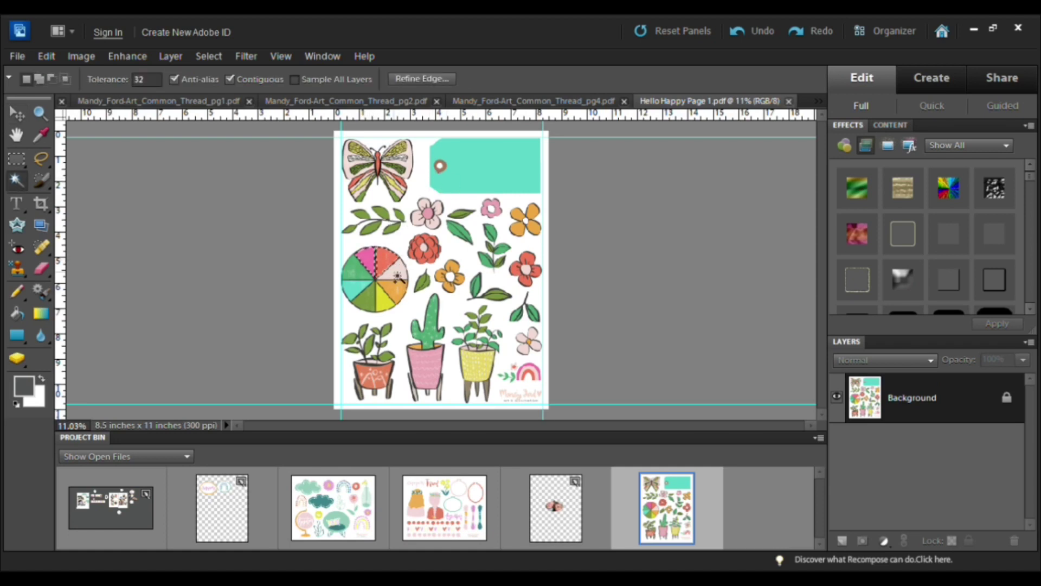
shift+click(404, 299)
shift+click(392, 311)
shift+click(368, 304)
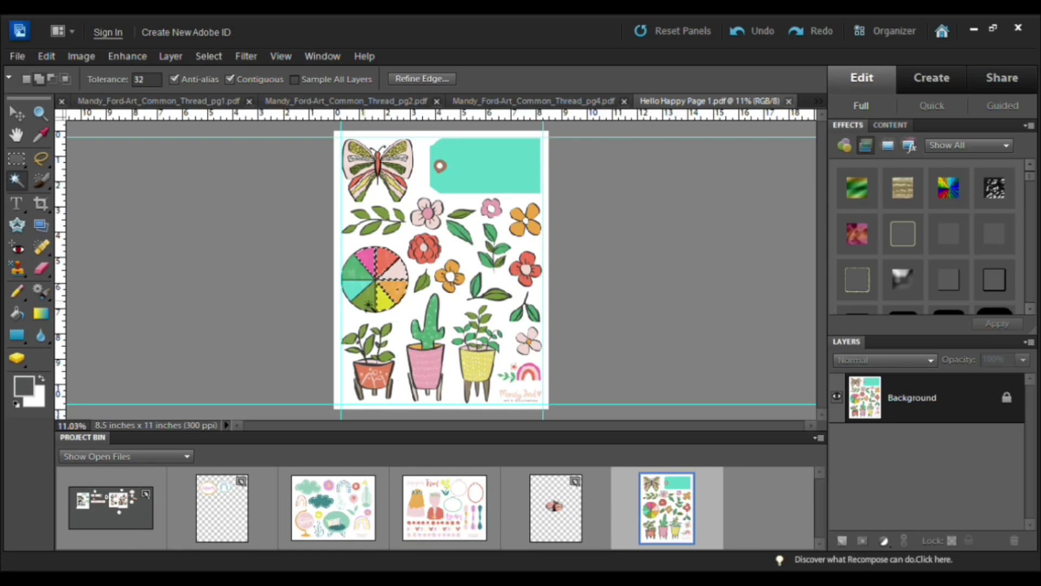
Step: Try isolating the selected wheel segments on a new layer with the Background hidden, and undo the copy
key(ctrl+j)
click(837, 446)
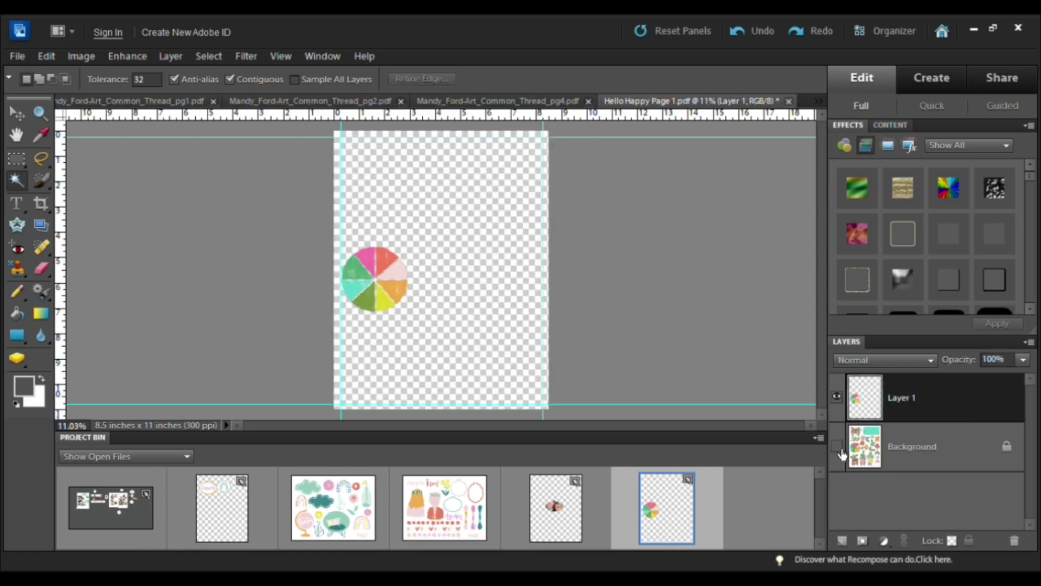
click(837, 446)
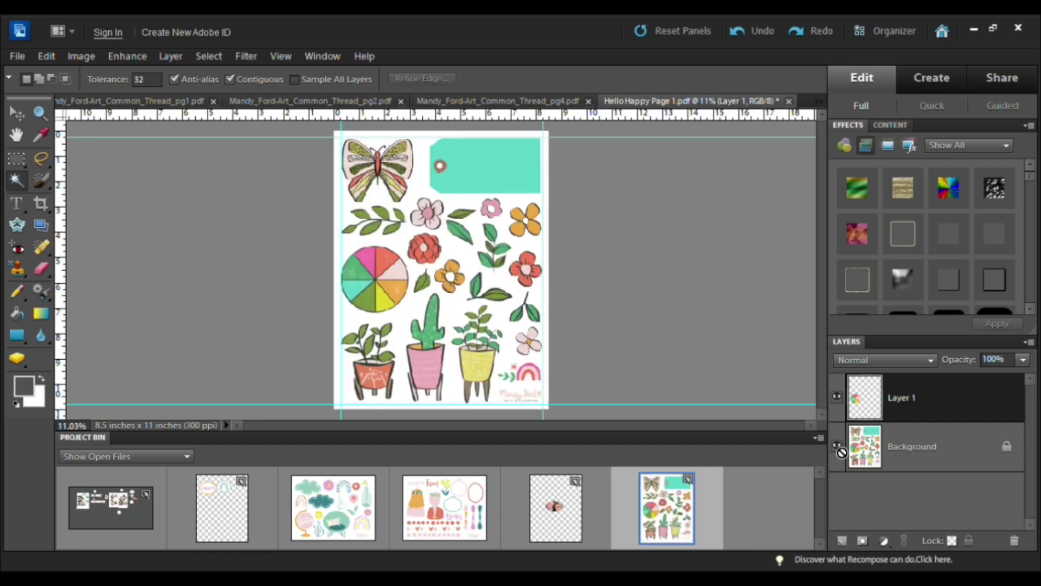
key(ctrl+z)
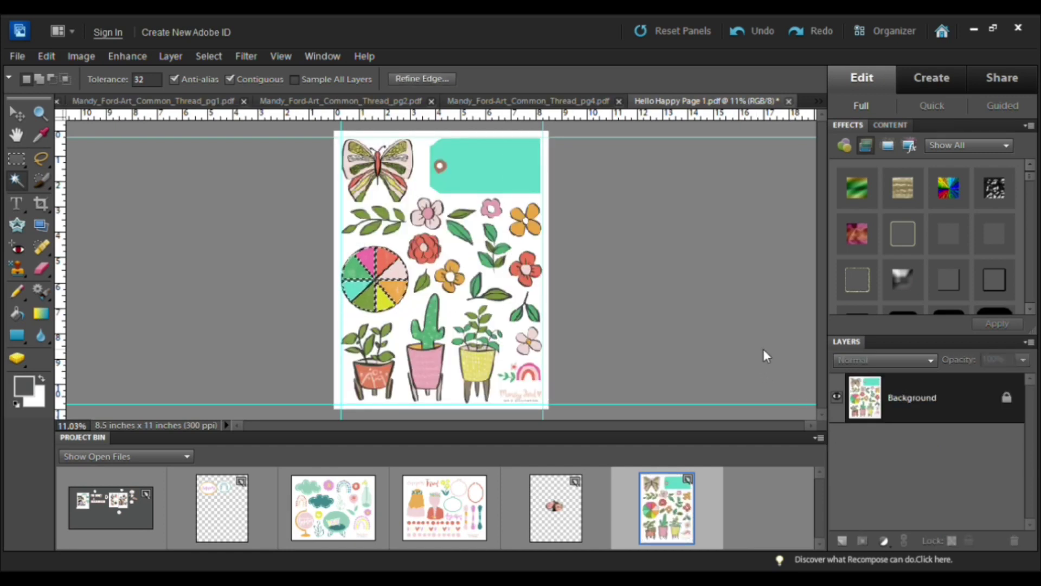
Step: Add the wheel's black outline and the unselected specks inside its segments to the Magic Wand selection
key(ctrl+equal)
key(ctrl+equal)
key(ctrl+equal)
key(ctrl+equal)
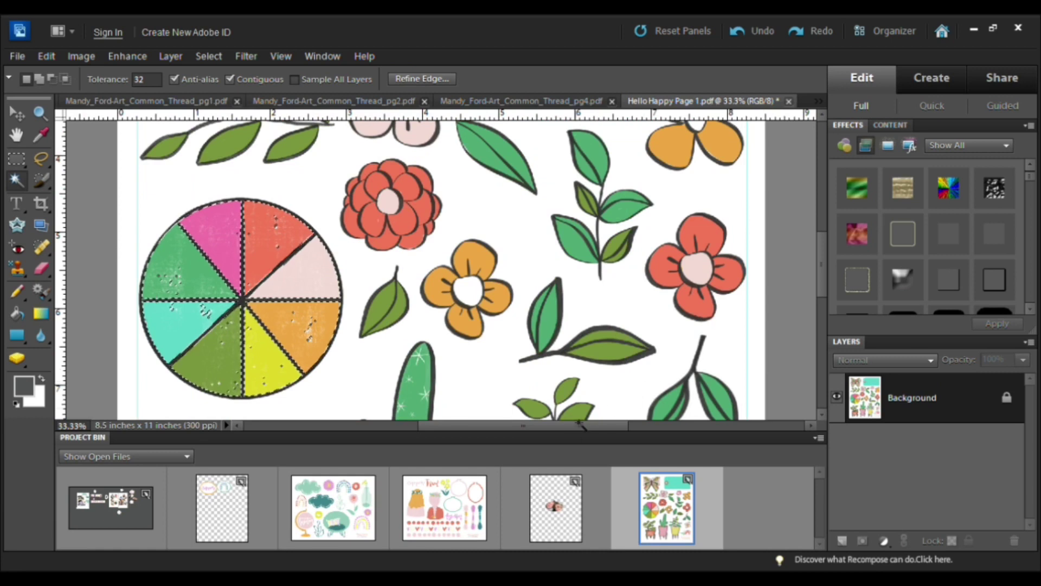
drag(560, 425, 513, 425)
key(ctrl+equal)
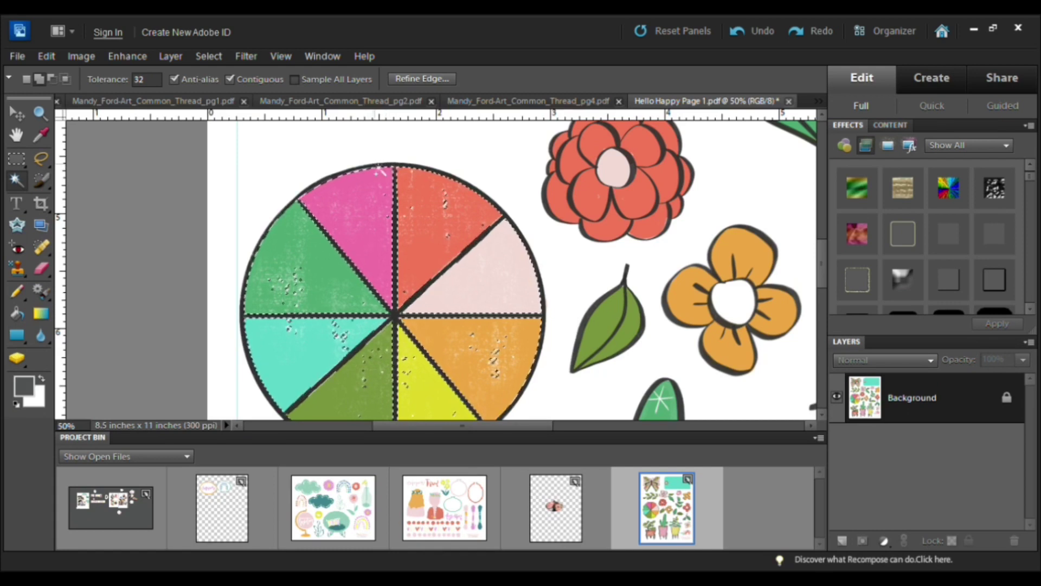
shift+click(381, 170)
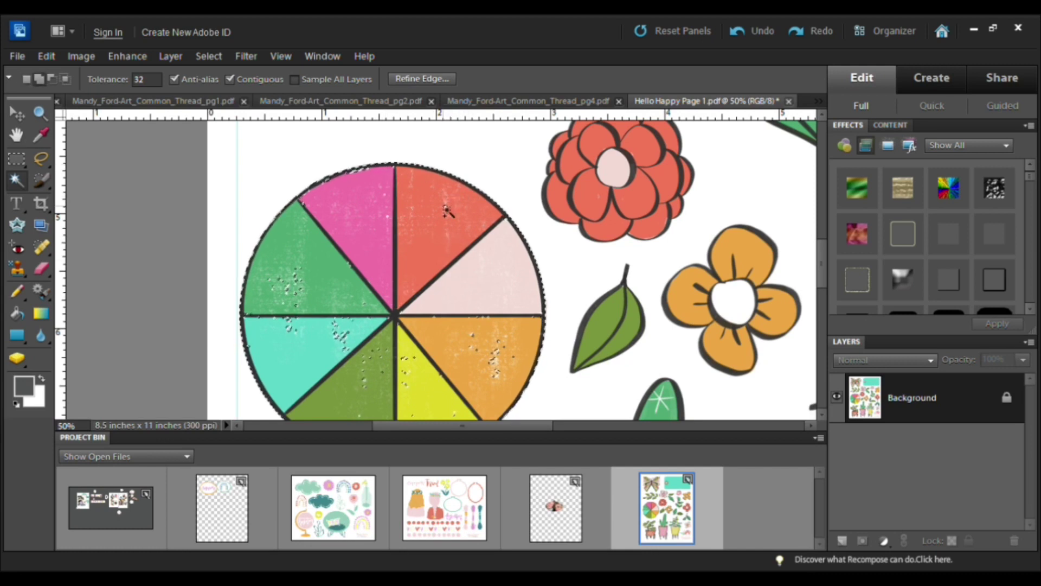
shift+click(496, 373)
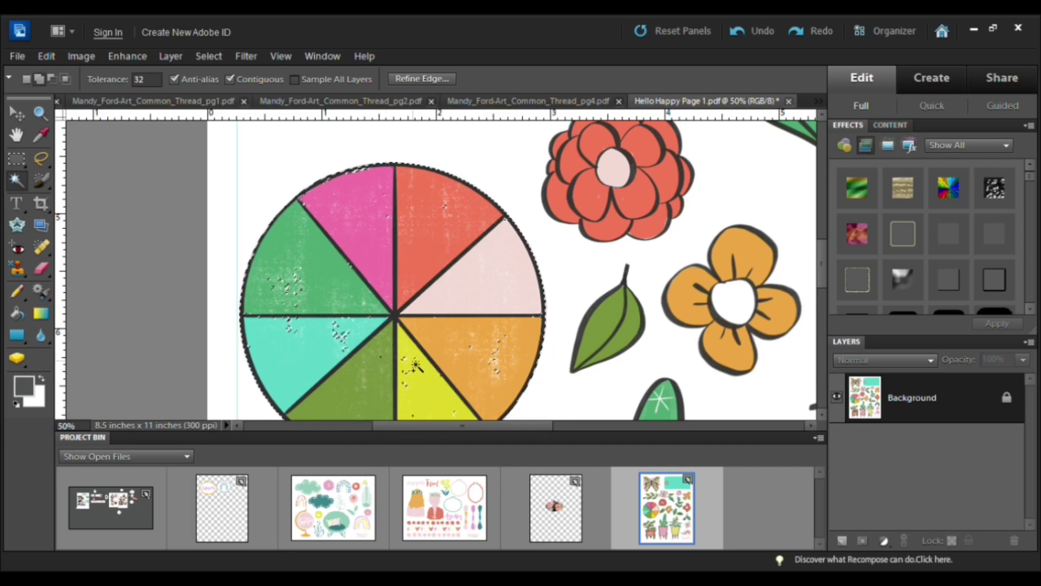
Step: Copy the selected wheel to a new layer and hide the Background
scroll(417, 366, down, 2)
key(ctrl+j)
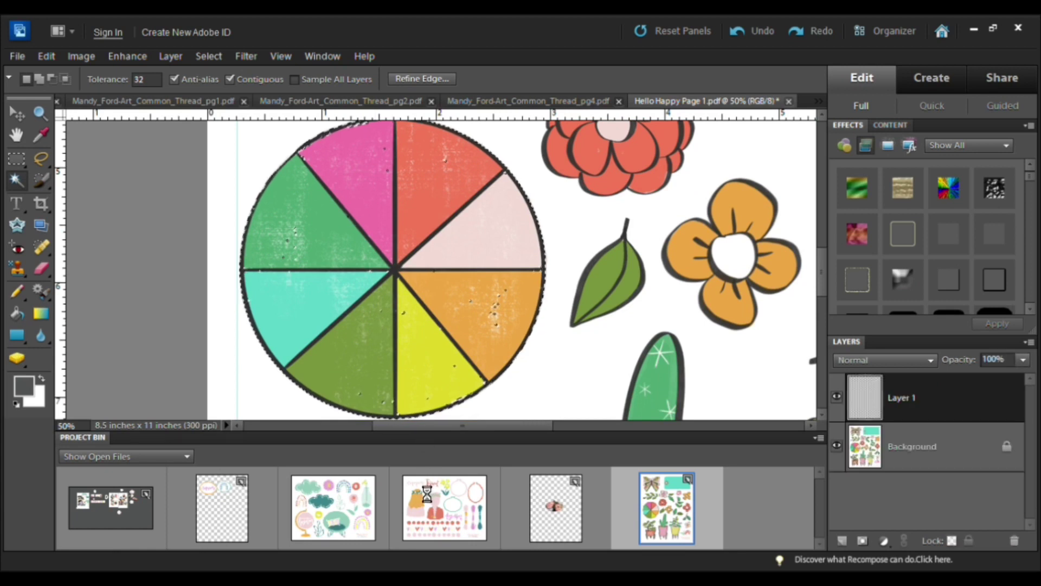
click(837, 446)
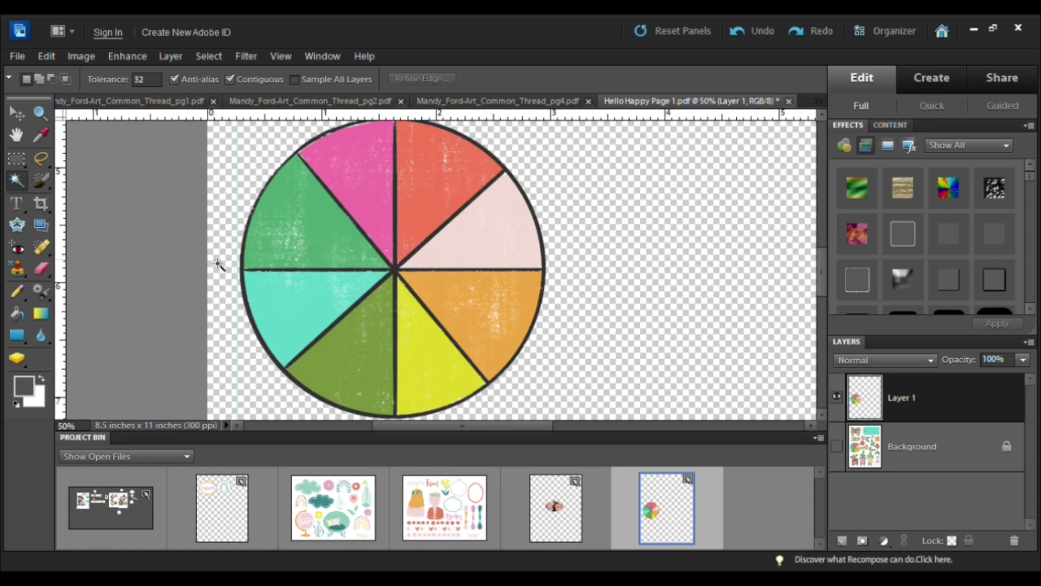
Step: Copy the cut-out wheel into the Untitled-1 document and place it just below the two hoops
key(v)
drag(393, 267, 222, 511)
drag(411, 284, 440, 259)
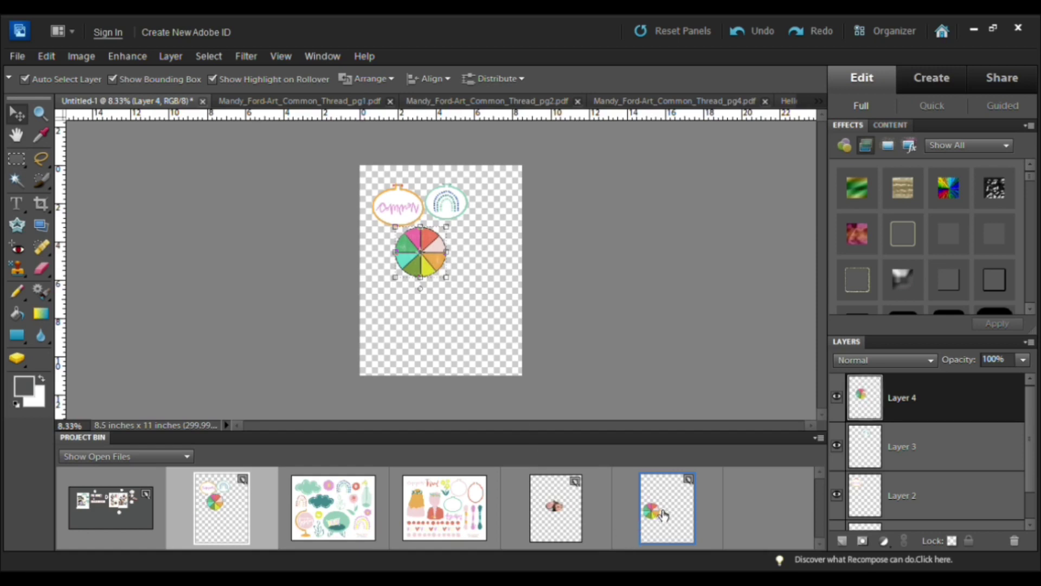
Step: On the Hello Happy Page 1 sheet, hide the wheel's layer and make the Background visible and active for another Magic Wand selection
click(662, 514)
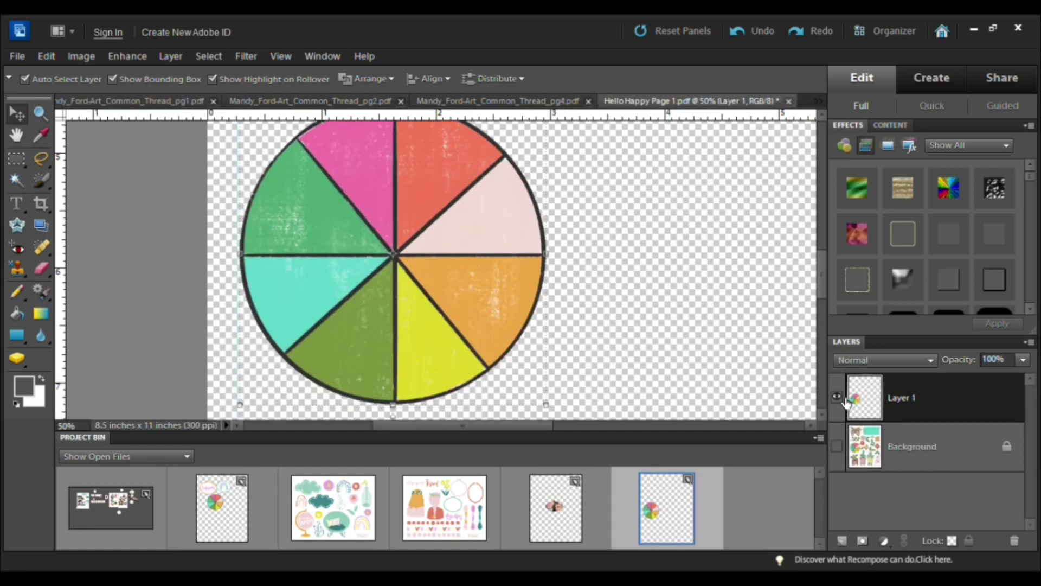
click(837, 397)
click(837, 446)
click(911, 445)
key(w)
scroll(734, 247, up, 2)
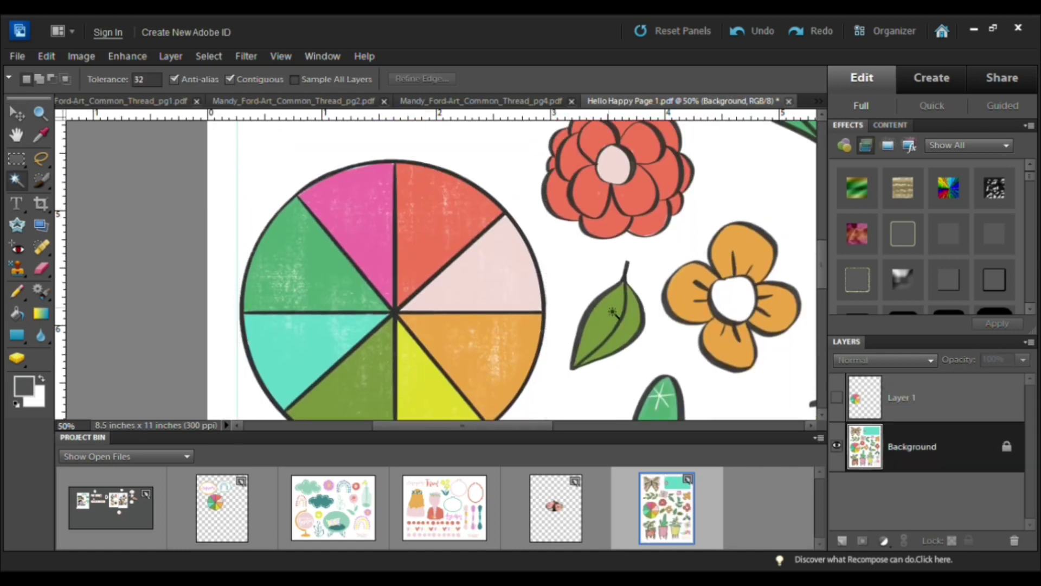
Step: Select the single green leaf with its outline, copy it to a new layer, and check the cutout with the Background briefly hidden
click(613, 312)
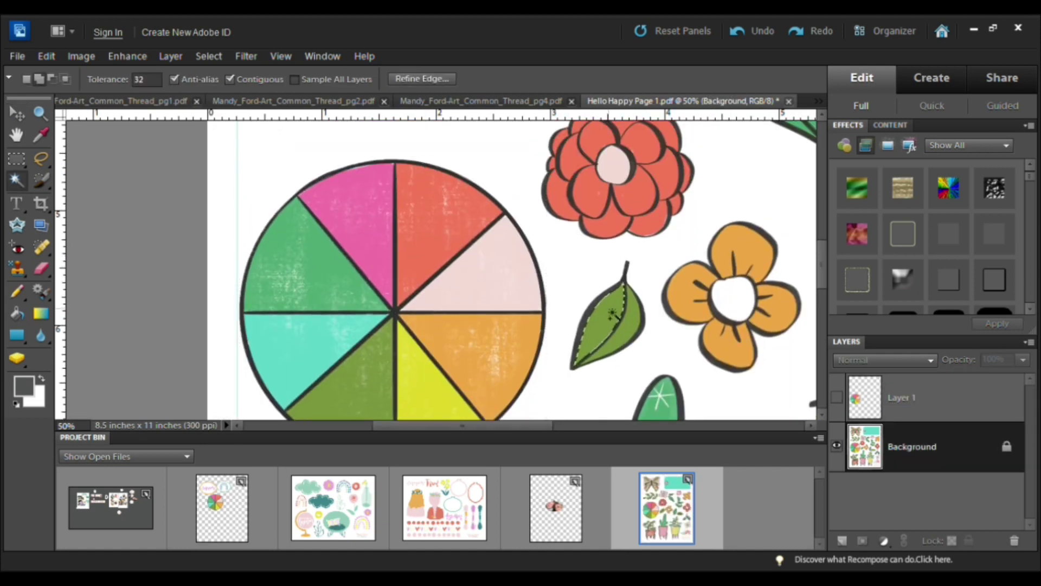
shift+click(631, 265)
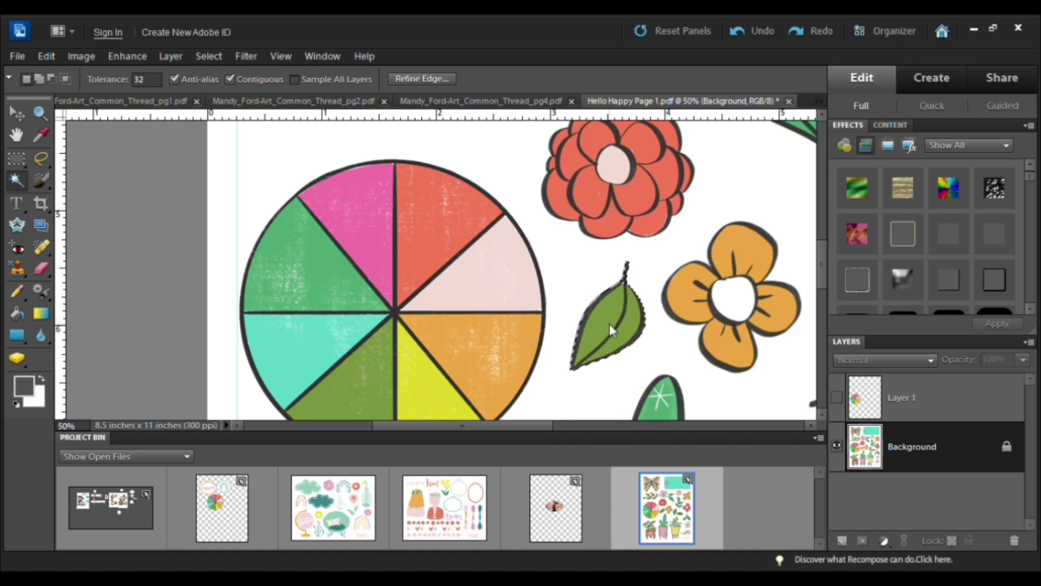
key(ctrl+j)
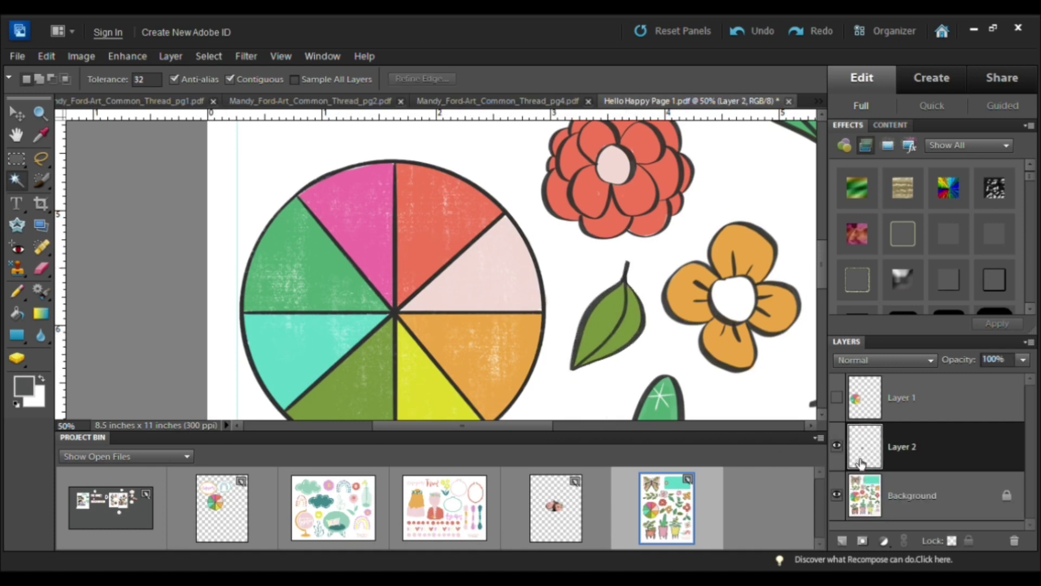
click(837, 494)
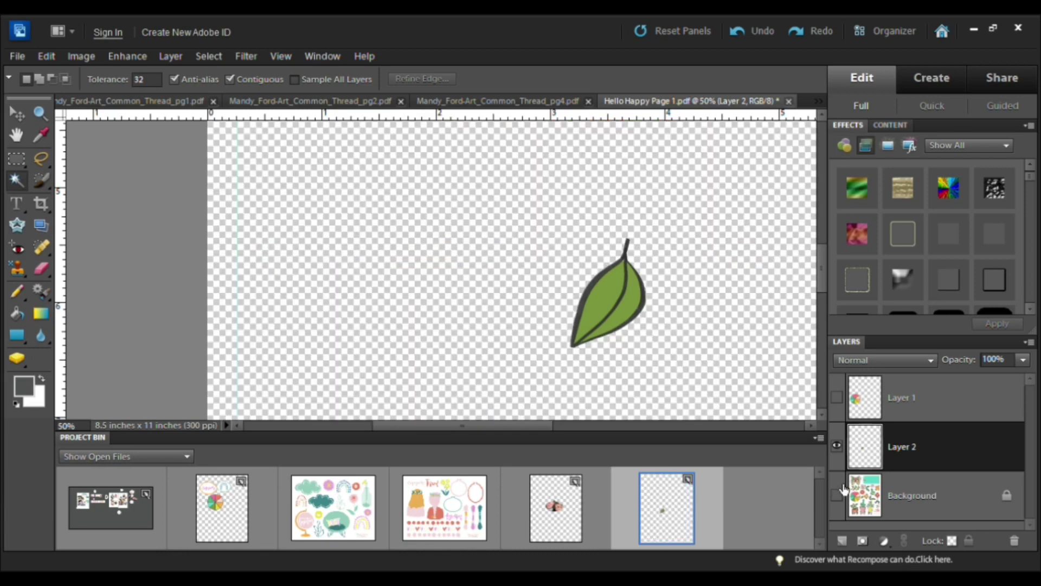
click(837, 492)
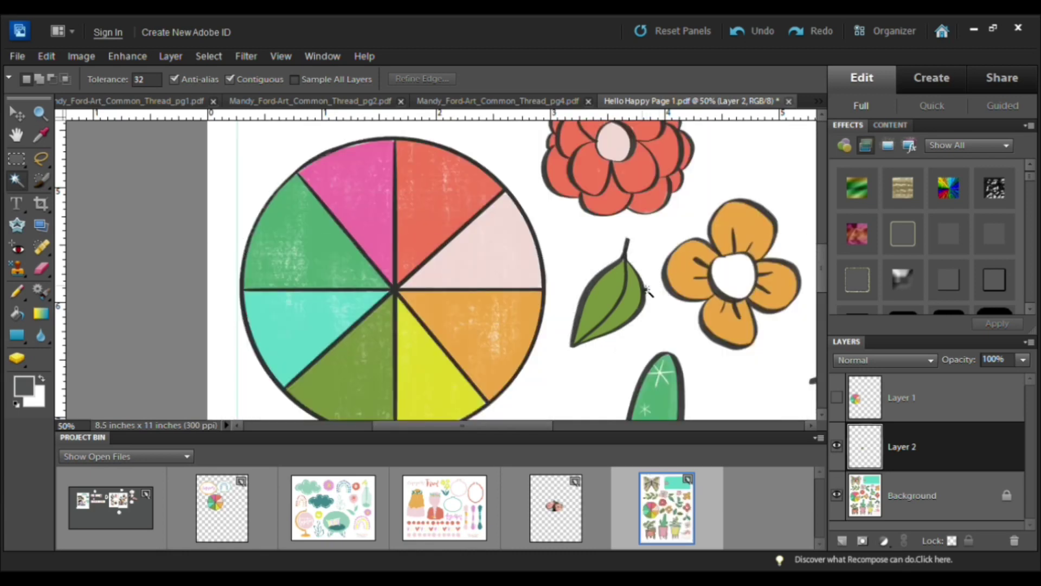
Step: Copy the leaf into Untitled-1 and place it below the rainbow hoop, up and right of the wheel
key(v)
drag(617, 291, 244, 515)
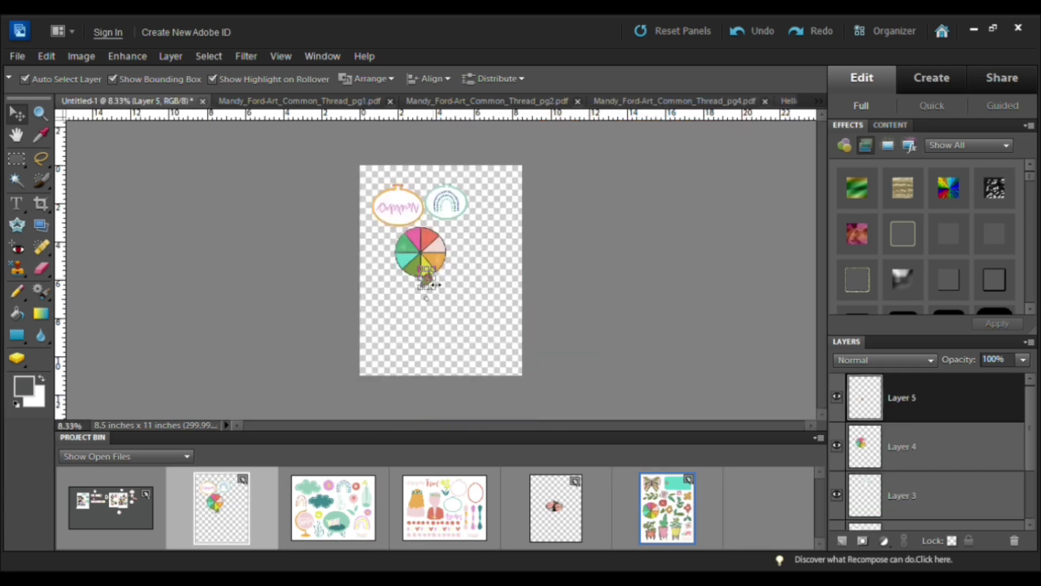
drag(430, 282, 462, 230)
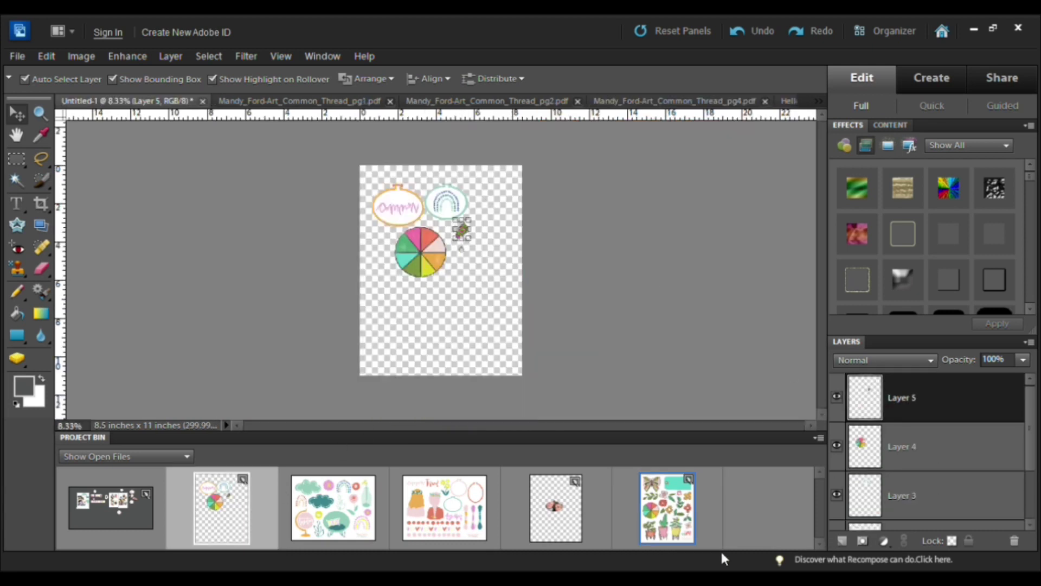
Step: On the Hello Happy Page 1 sheet, select the orange flower beside the leaf on the Background with the Magic Wand
click(665, 521)
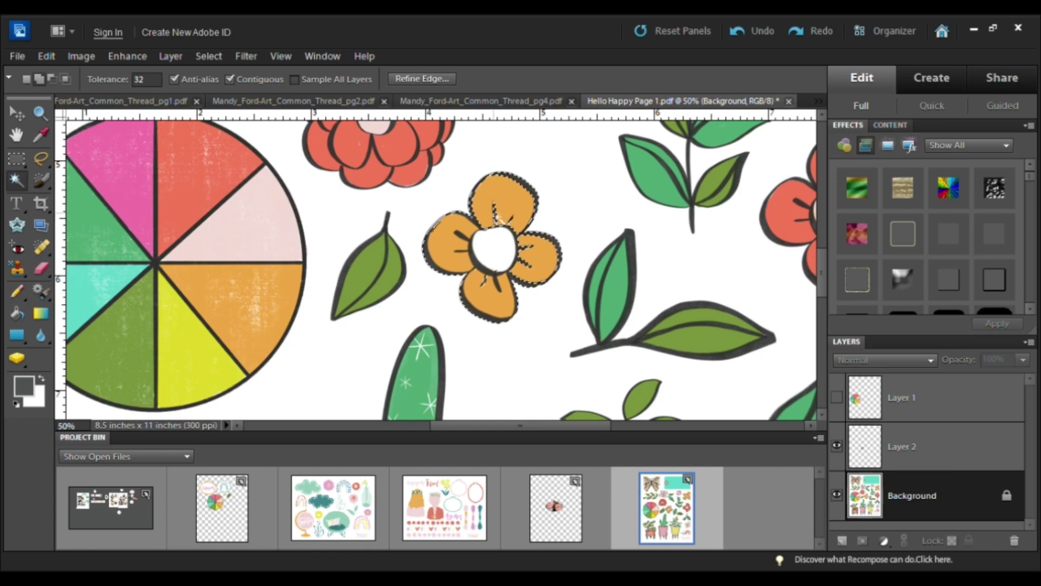
key(ctrl+plus)
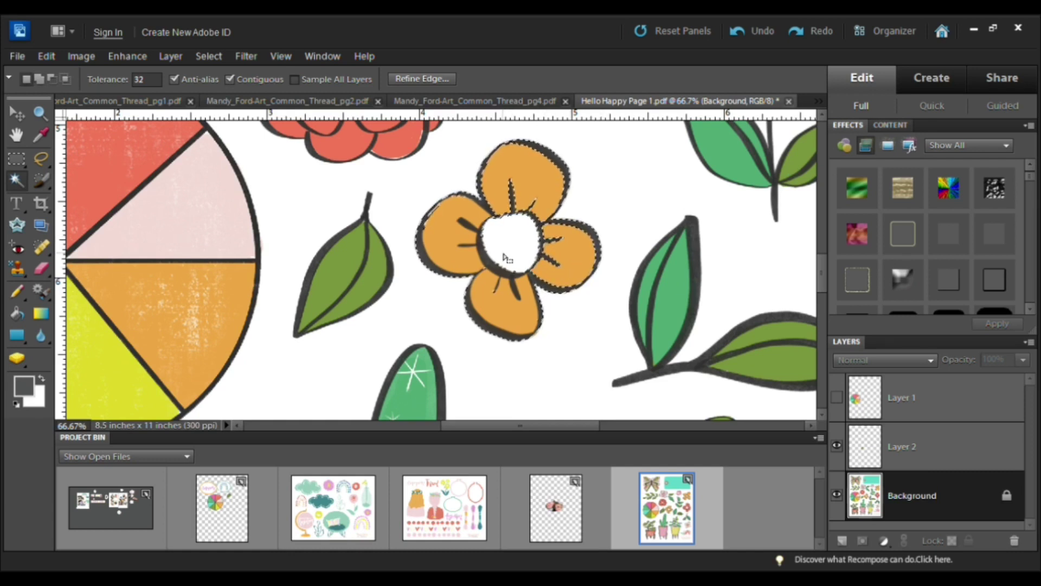
Step: Try copying the selected flower to a new layer, check it with the Background hidden, and undo the copy
key(ctrl+j)
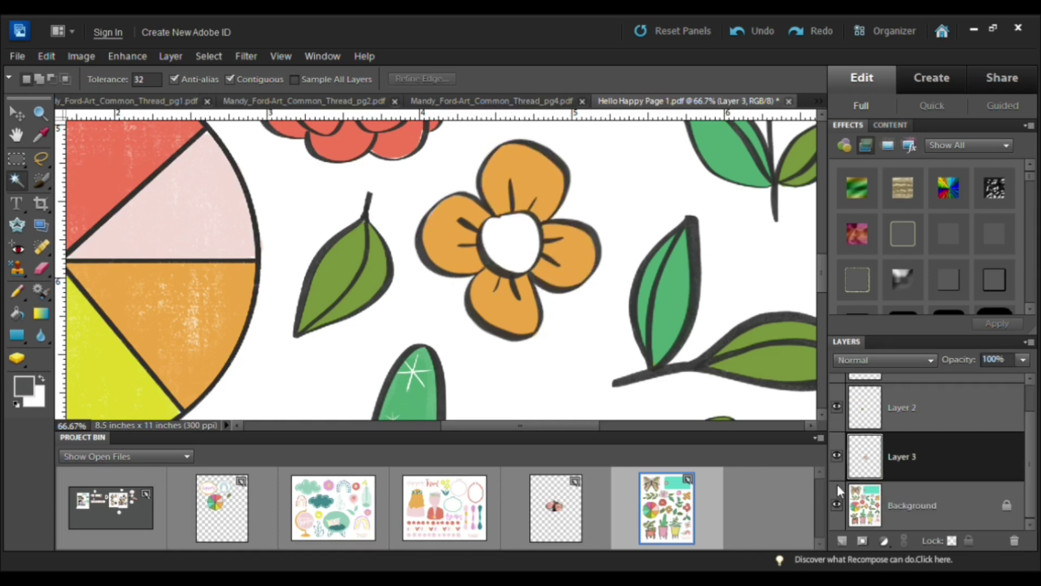
click(841, 489)
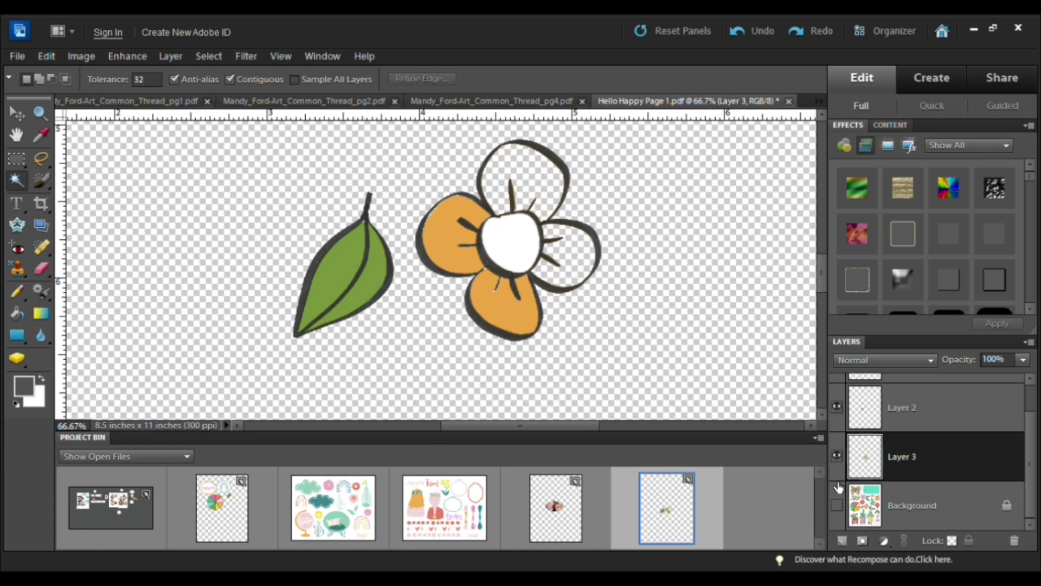
click(839, 487)
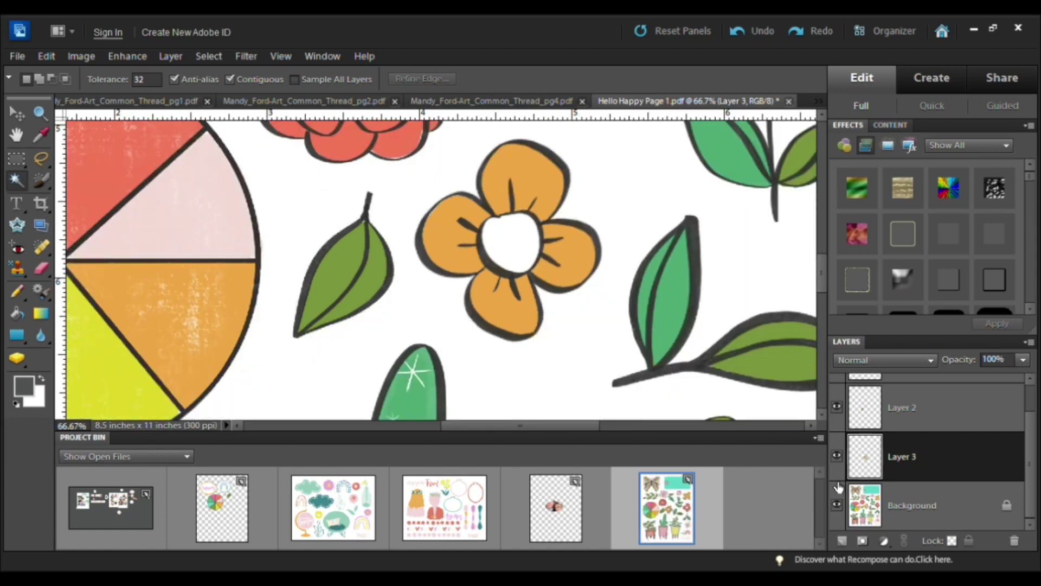
click(739, 30)
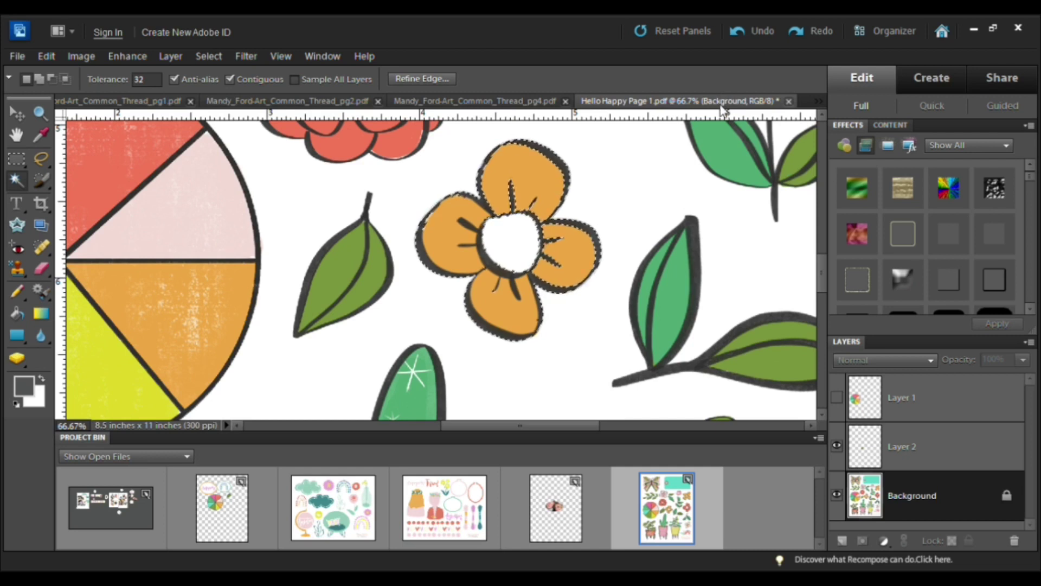
Step: Add the flower's missed petals and details to the selection, copy it to a new layer, and hide the Background
key(shift)
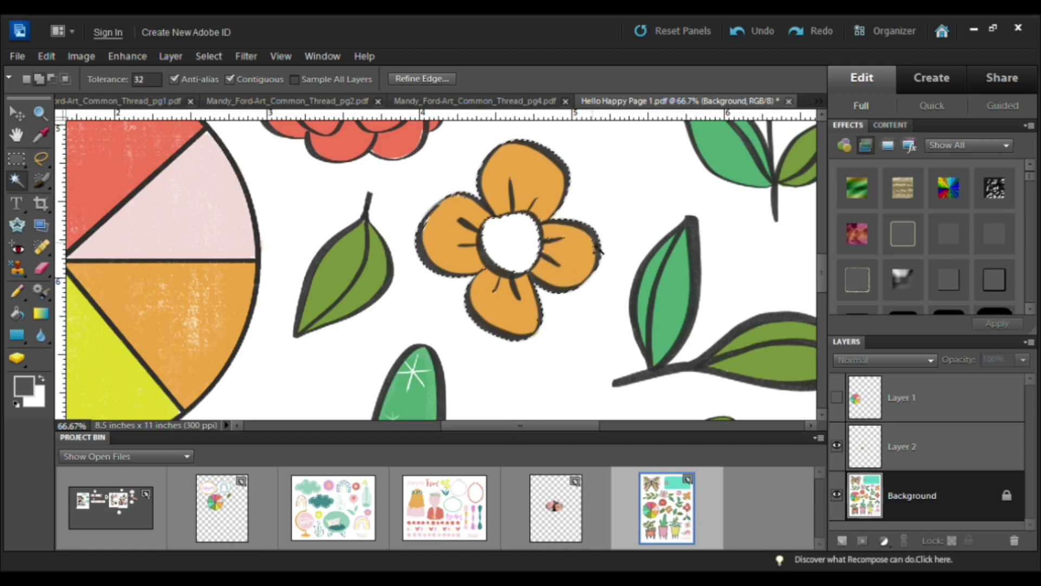
shift+click(507, 251)
key(ctrl+j)
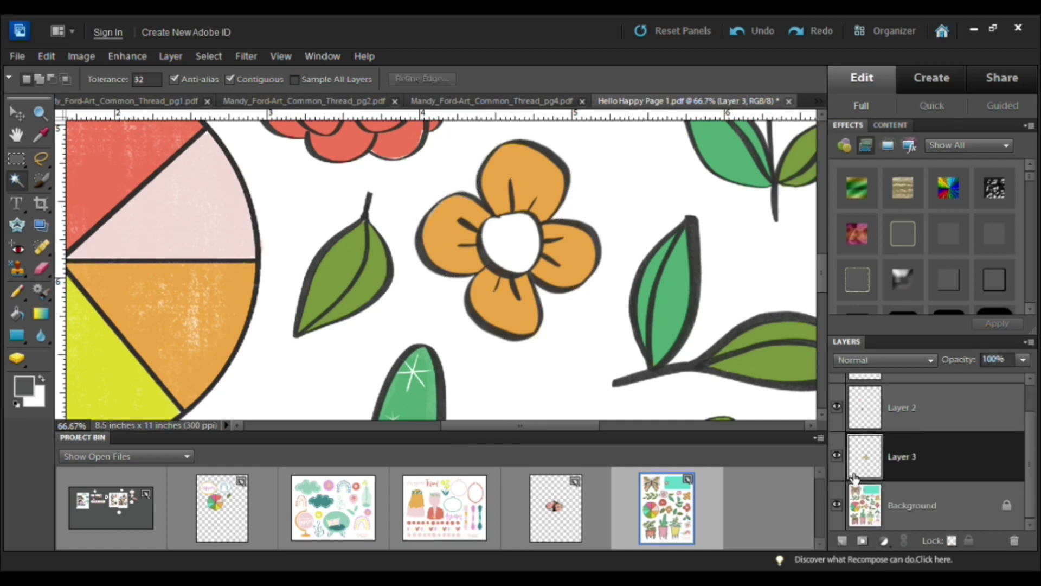
click(837, 487)
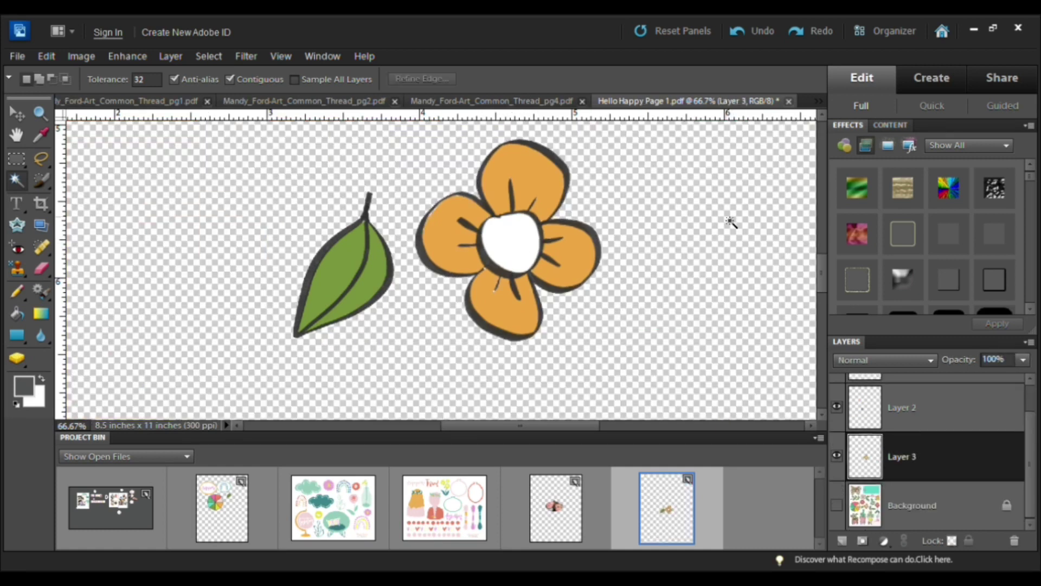
Step: Sample the flower's dark outline colour and fill its outline and the stray white spots along it with the Paint Bucket
key(ctrl+equal)
key(ctrl+equal)
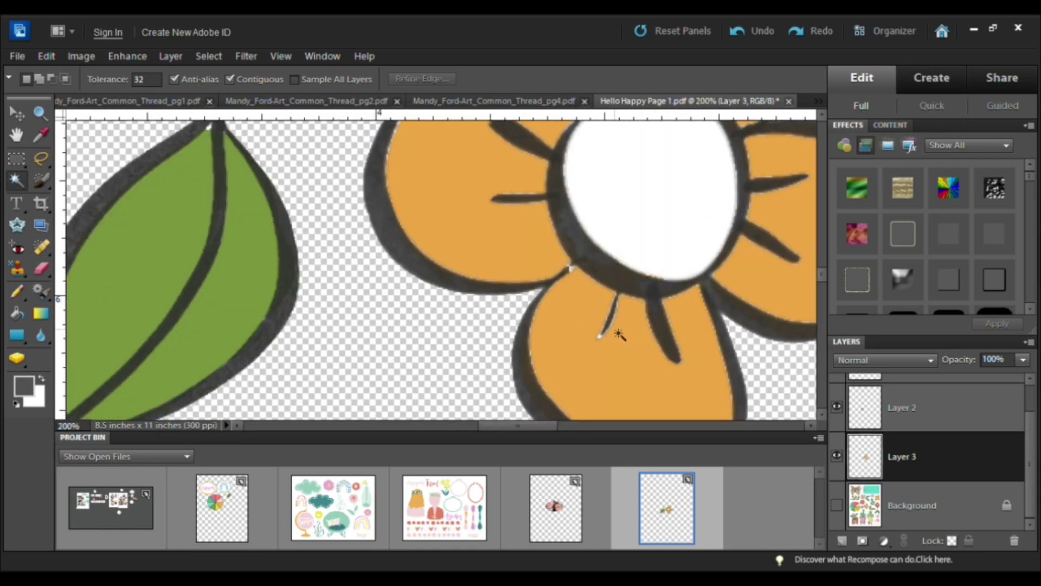
key(i)
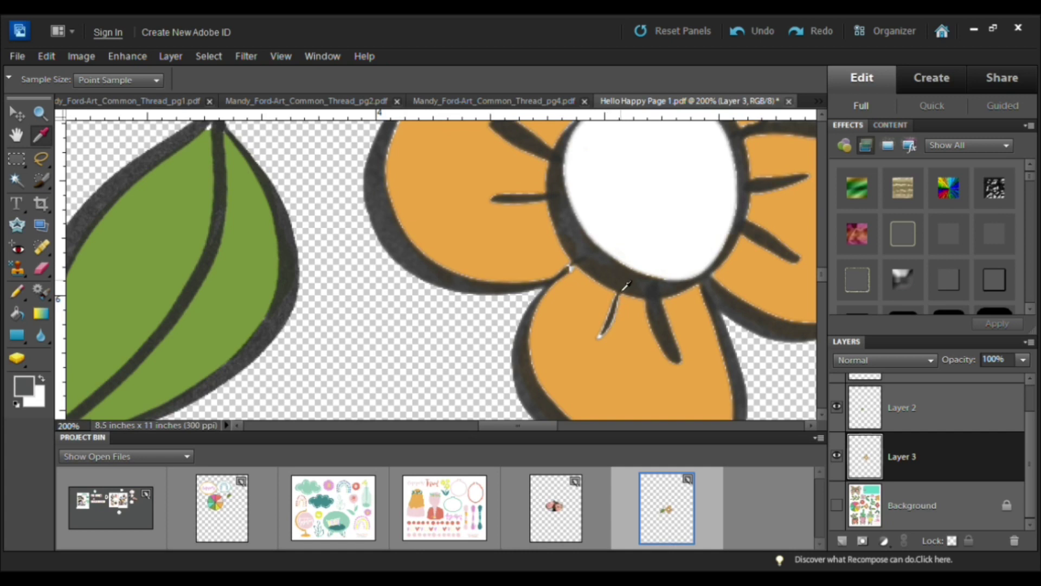
click(624, 287)
key(k)
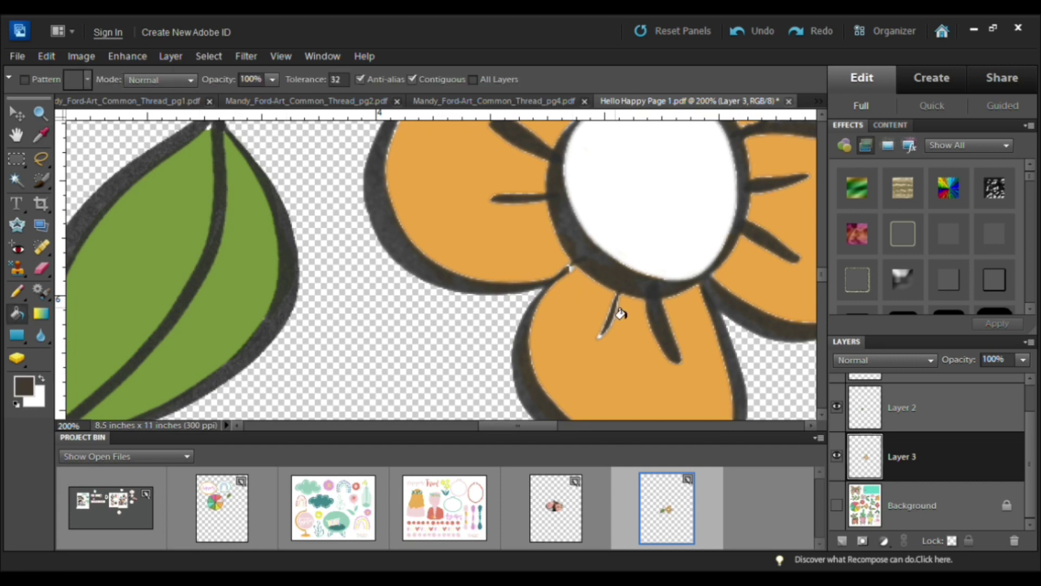
click(619, 310)
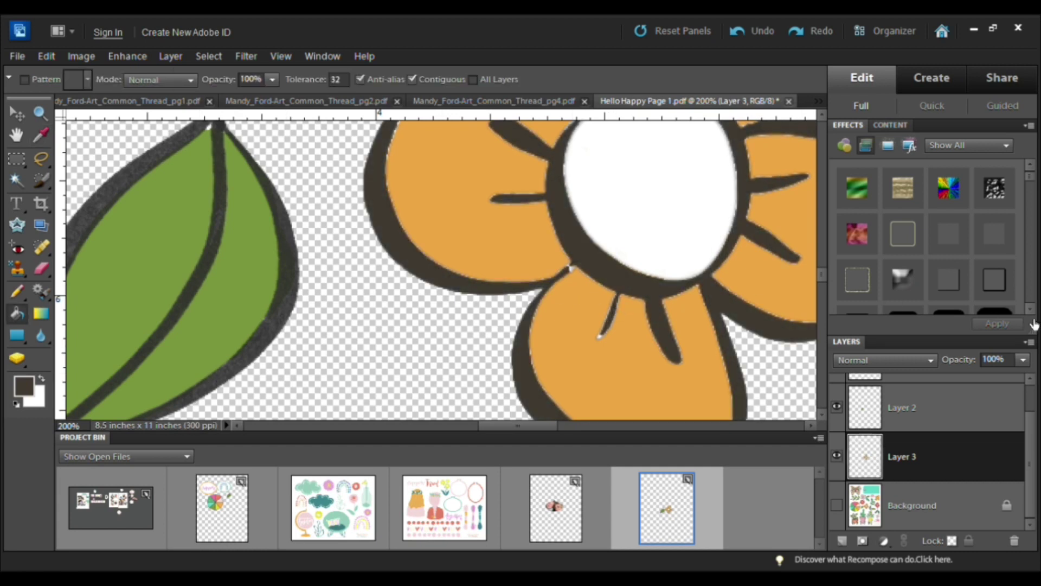
scroll(713, 286, up, 2)
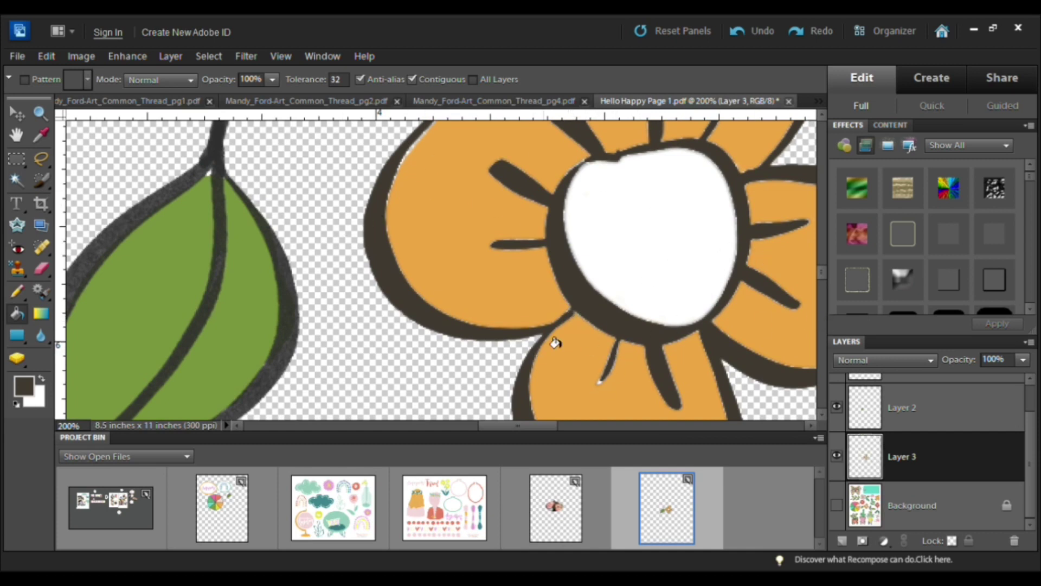
scroll(610, 251, up, 2)
scroll(612, 259, down, 5)
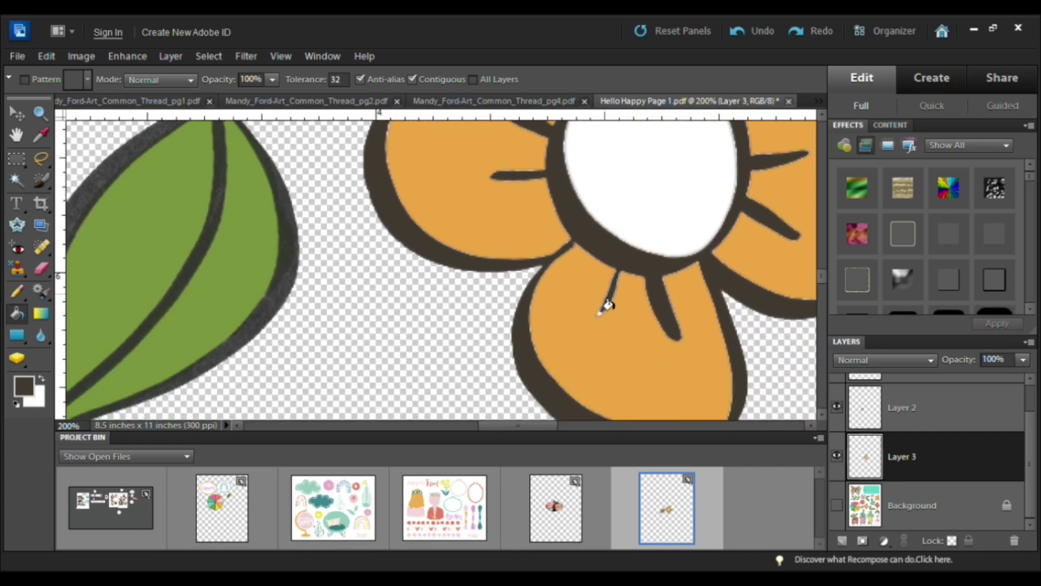
Step: Copy the cleaned-up orange flower into Untitled-1 at the wheel's lower right edge
key(ctrl+minus)
key(ctrl+minus)
key(ctrl+minus)
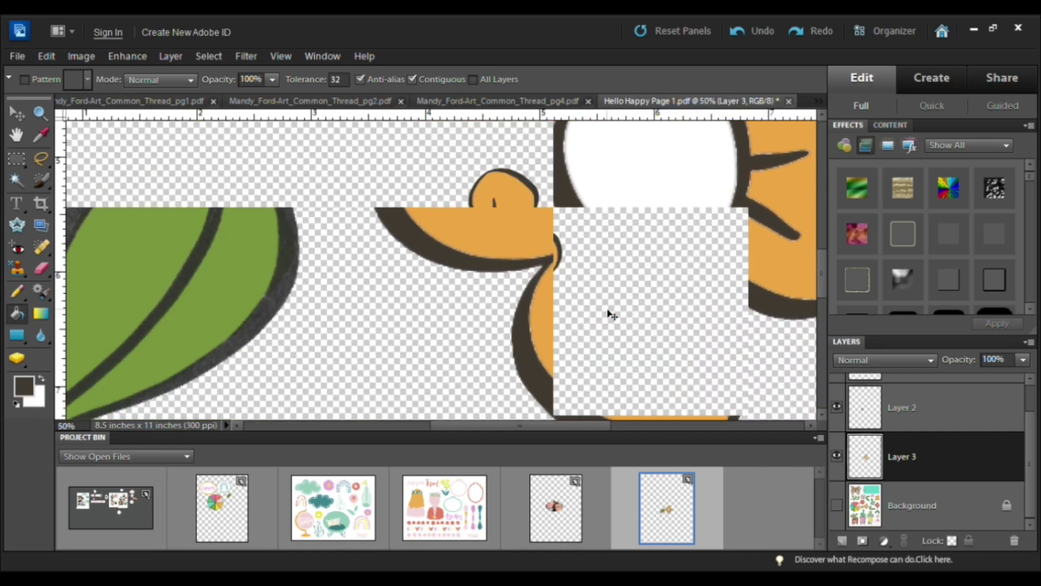
key(v)
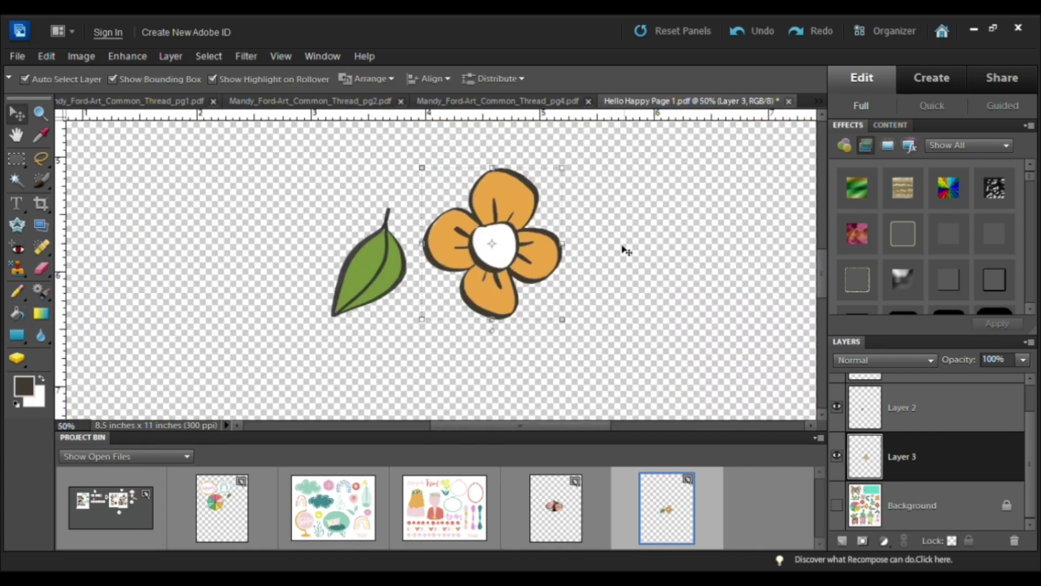
drag(501, 274, 227, 503)
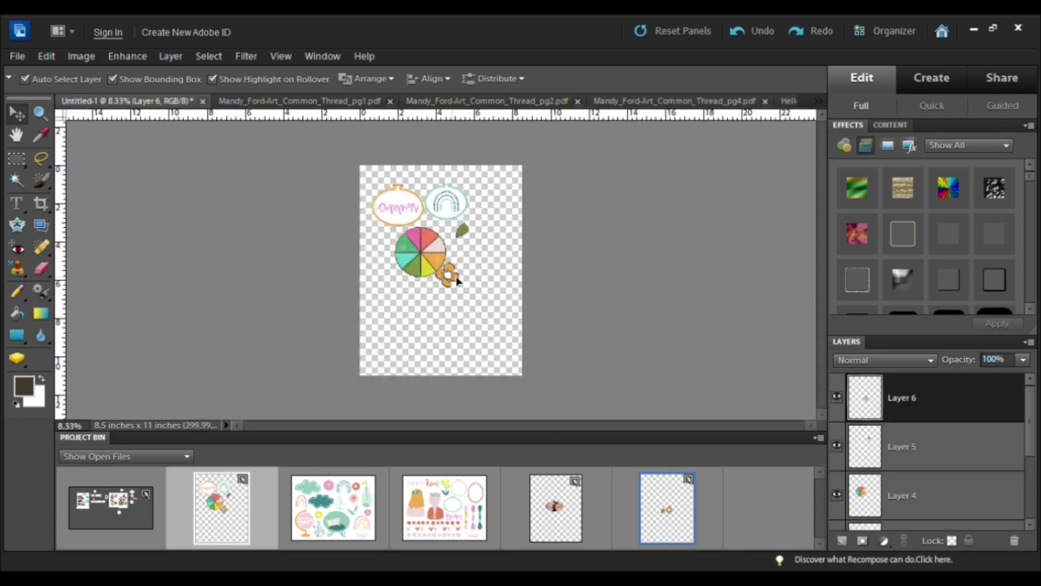
Step: Duplicate the orange flower three times in Untitled-1 and arrange the flowers in a loose cluster below and right of the wheel
drag(447, 275, 432, 300)
key(ctrl+equal)
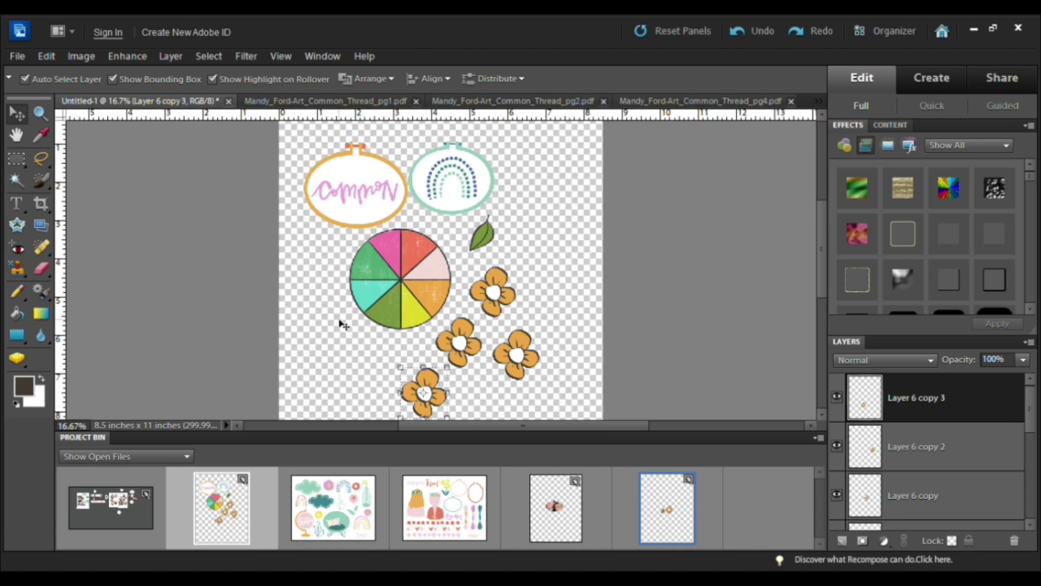
scroll(655, 302, up, 1)
scroll(468, 386, down, 1)
drag(438, 396, 427, 372)
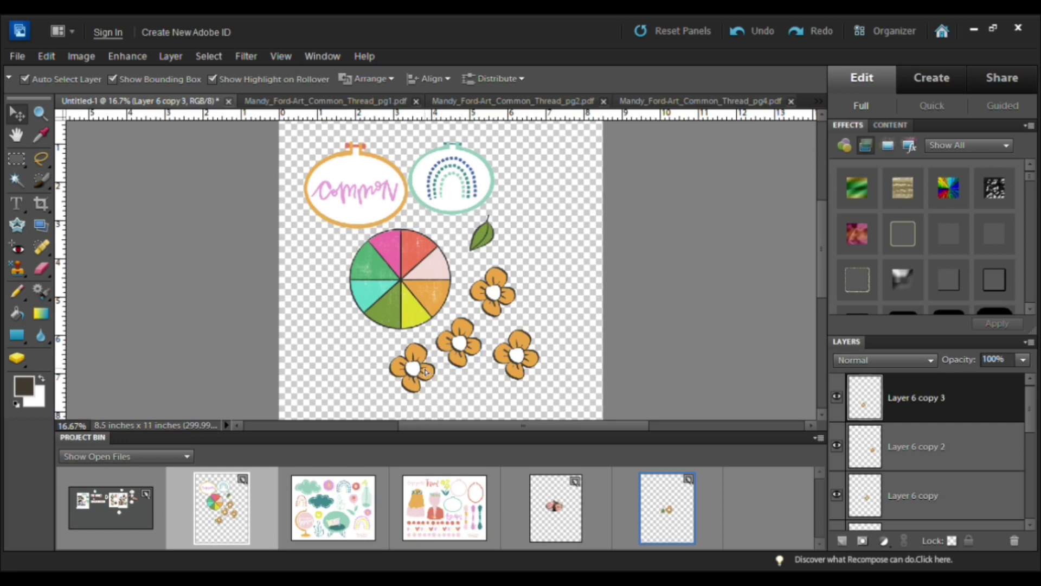